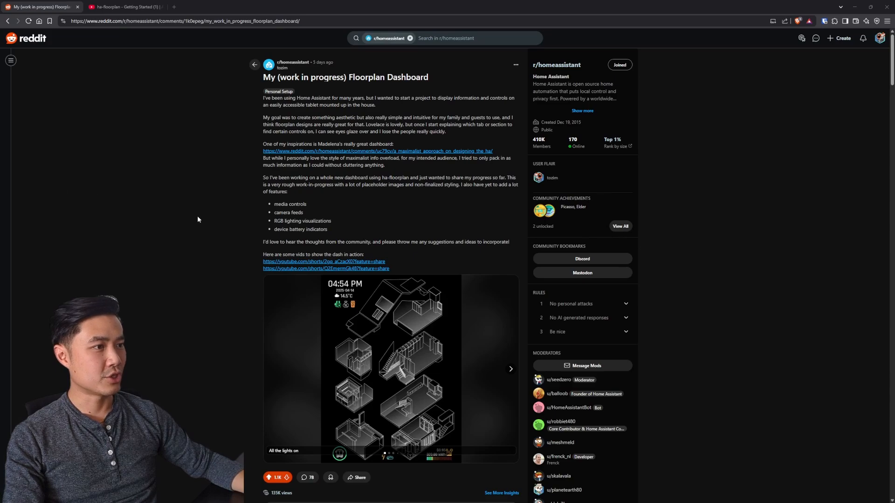
# Step: Review the Reddit floorplan dashboard post down to the comment with the image-generation prompt, and view the TechTonor YouTube channel
pyautogui.scroll(-8, 197, 215)
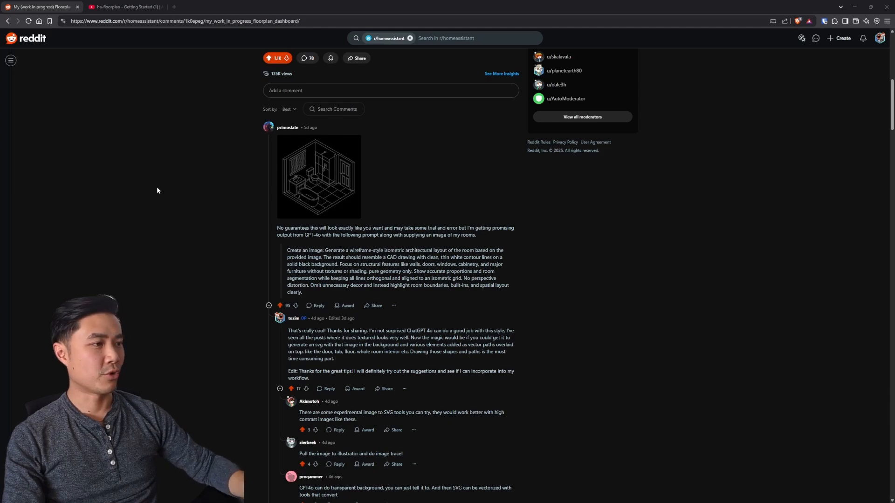
pyautogui.moveTo(289, 250); pyautogui.dragTo(317, 296)
pyautogui.click(298, 302)
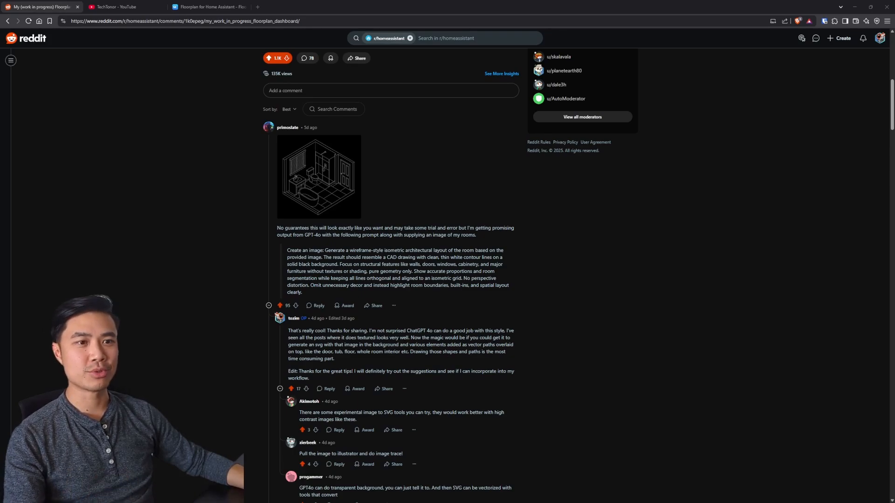
pyautogui.click(119, 7)
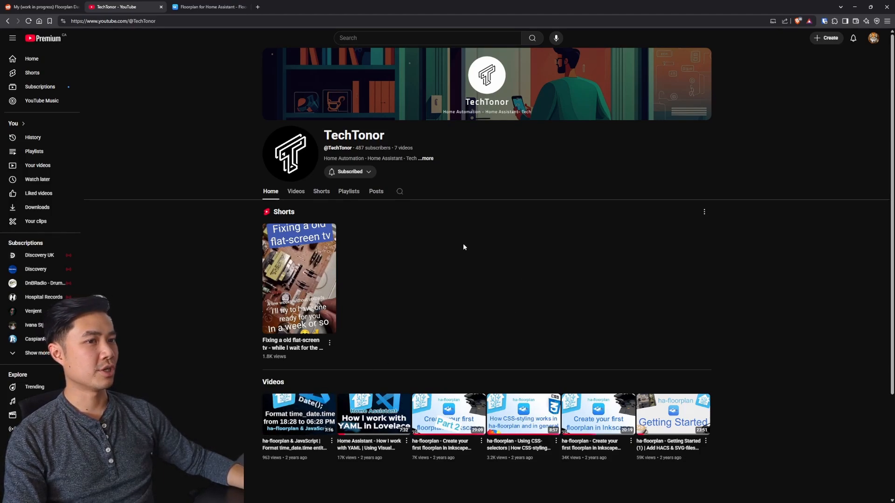
# Step: Open the Home example in the examples section of the Floorplan for Home Assistant site
pyautogui.click(211, 8)
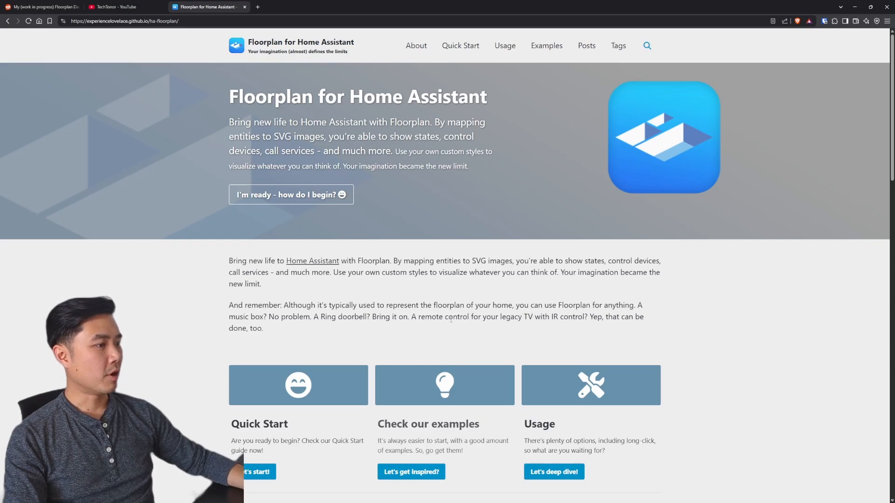
pyautogui.click(430, 474)
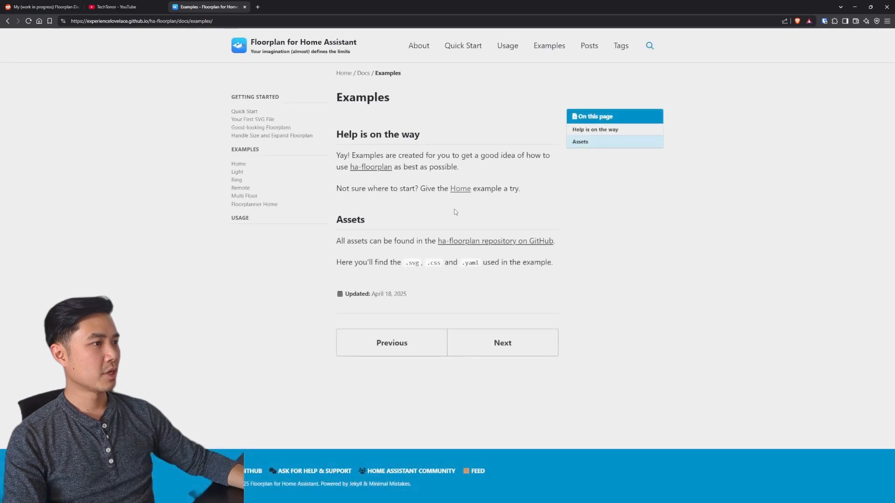
pyautogui.click(239, 164)
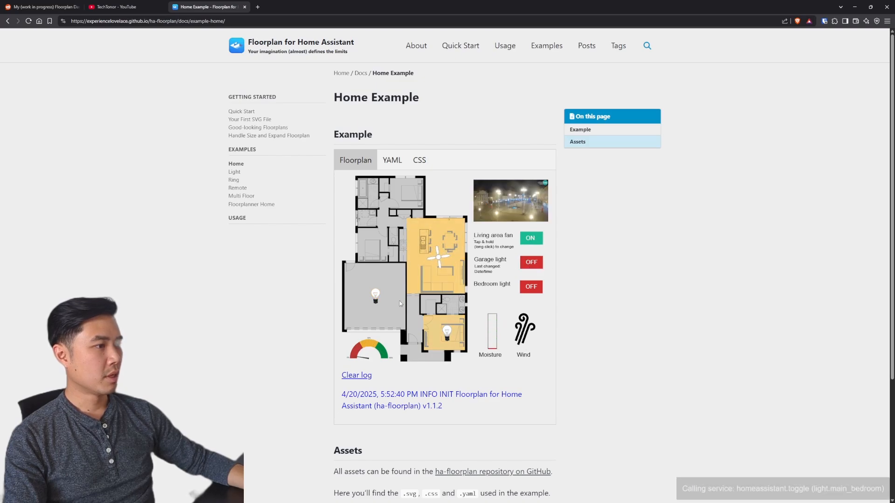
# Step: Examine the YAML configuration and the CSS stylesheet of the Home example
pyautogui.click(392, 160)
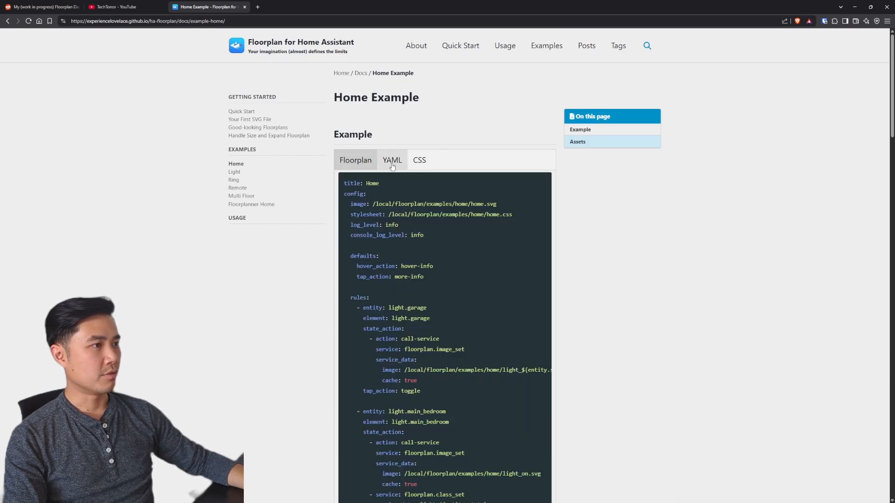
pyautogui.scroll(-3, 449, 275)
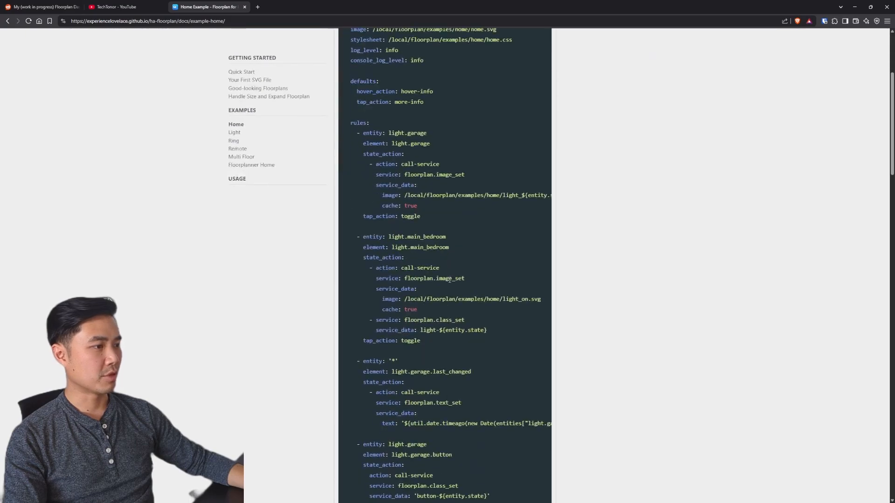
pyautogui.scroll(-4, 448, 276)
pyautogui.scroll(7, 446, 265)
pyautogui.click(420, 160)
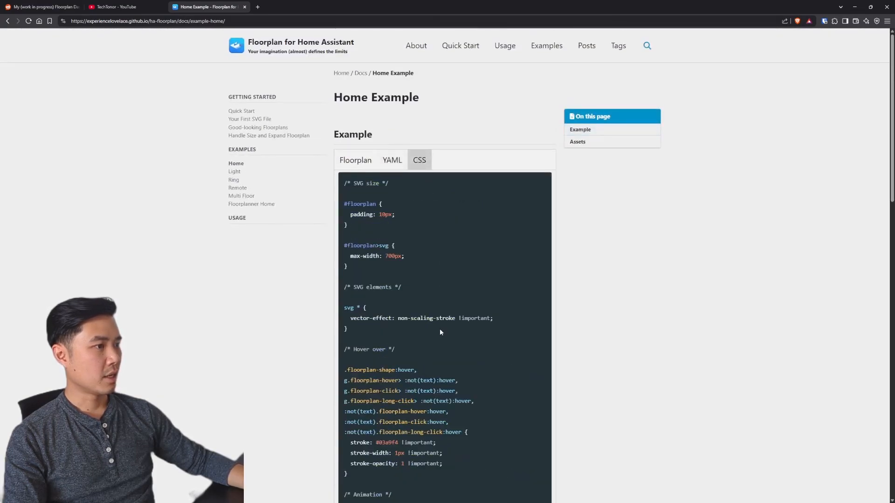
pyautogui.scroll(-10, 441, 330)
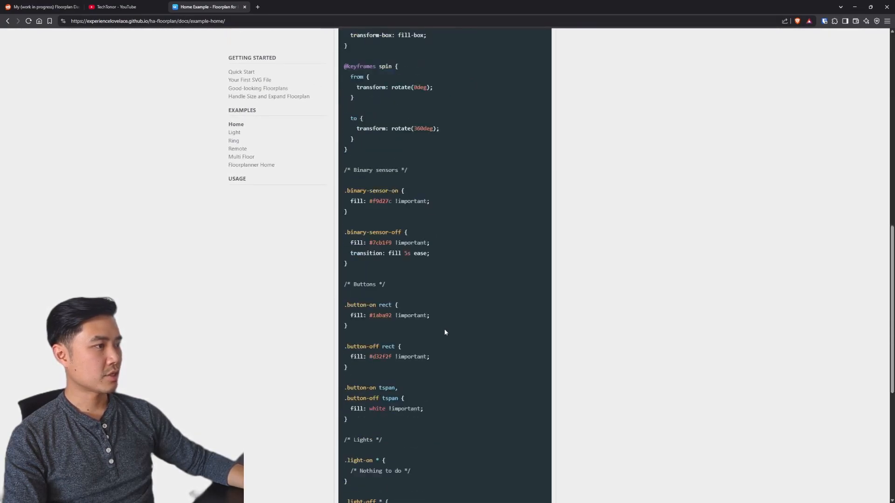
pyautogui.scroll(-5, 444, 332)
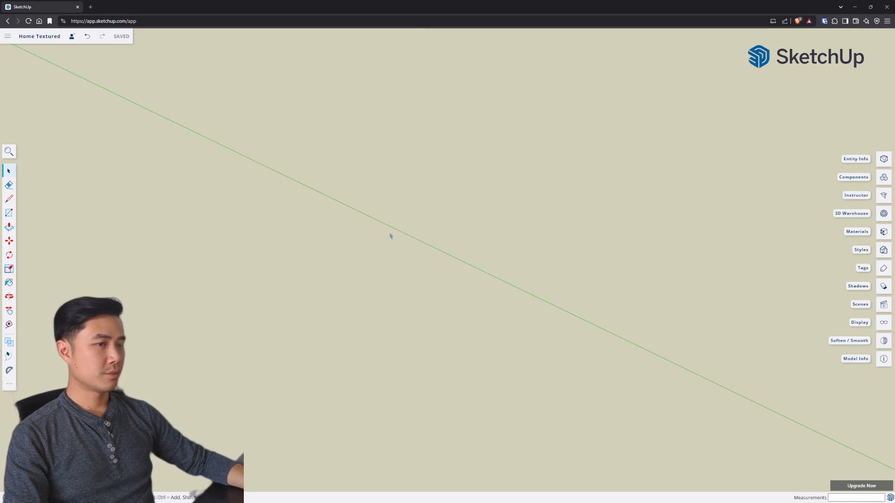
# Step: In SketchUp, draw a closed triangle with the Line tool, with one side running close to the green axis
pyautogui.hotkey('alt', 'Tab')
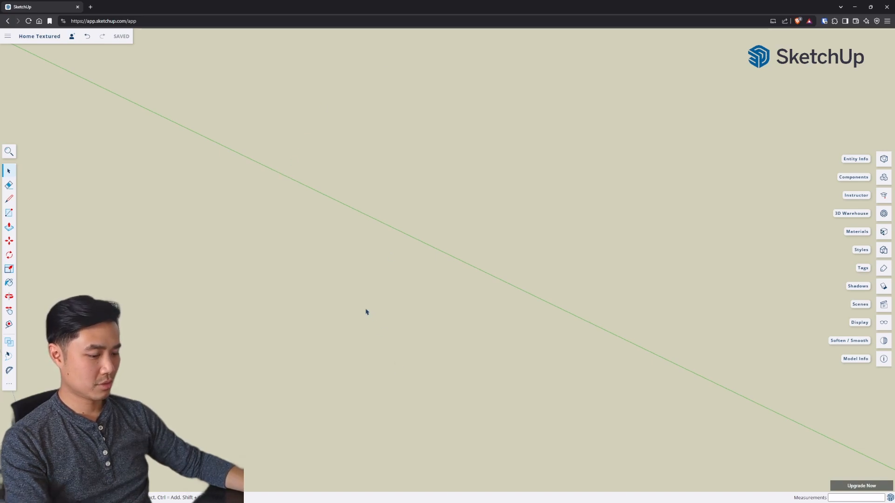
pyautogui.press('l')
pyautogui.click(303, 180)
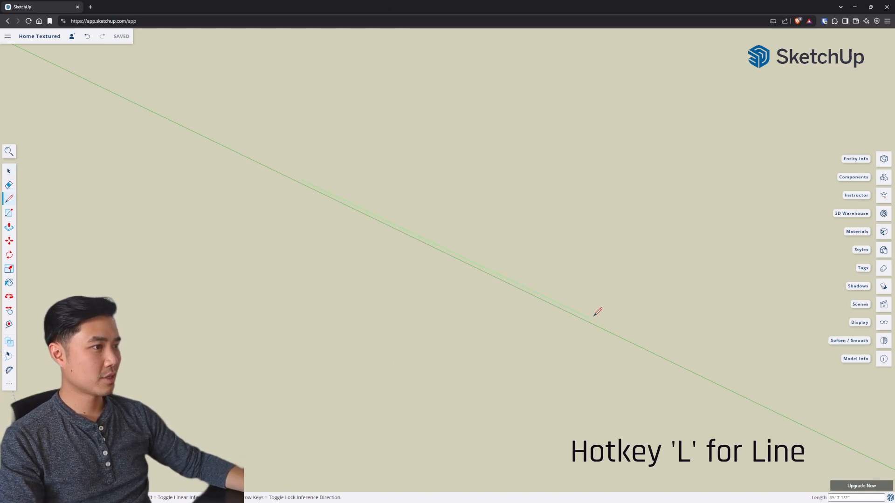
pyautogui.click(569, 308)
pyautogui.click(696, 202)
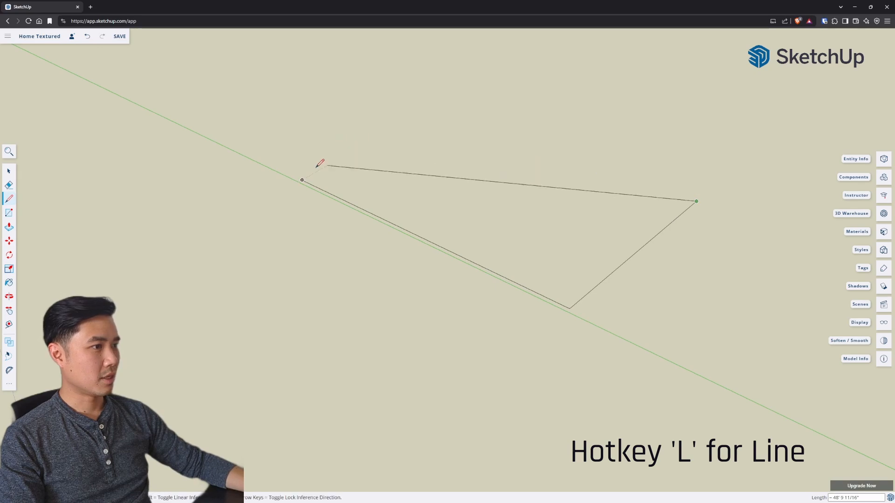
pyautogui.click(303, 180)
# Step: Delete the triangle's face and all of its edges
pyautogui.press('space')
pyautogui.click(573, 233)
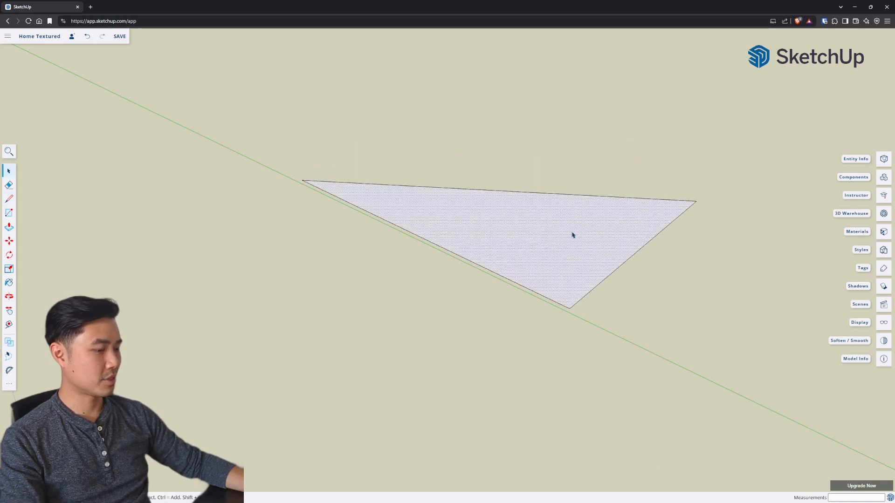
pyautogui.press('Delete')
pyautogui.moveTo(198, 65); pyautogui.dragTo(710, 357)
pyautogui.press('Delete')
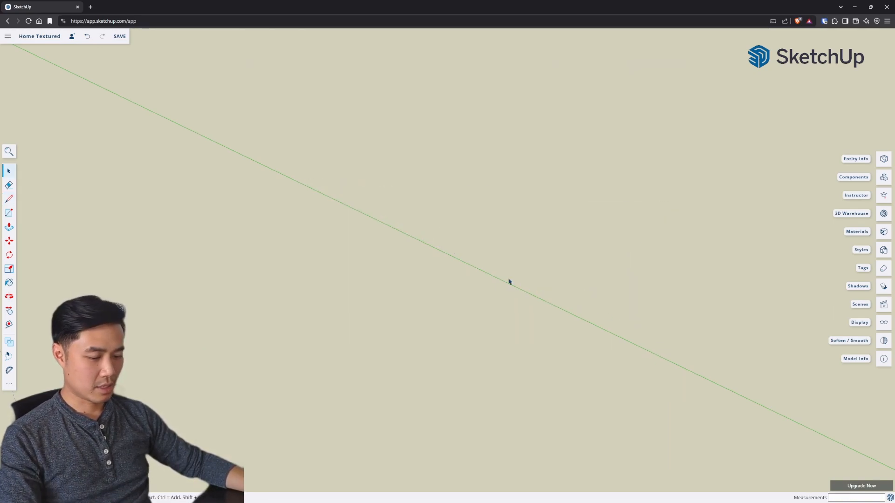
# Step: Draw a large rectangle on the ground plane with one edge lying on the green axis
pyautogui.press('r')
pyautogui.click(334, 199)
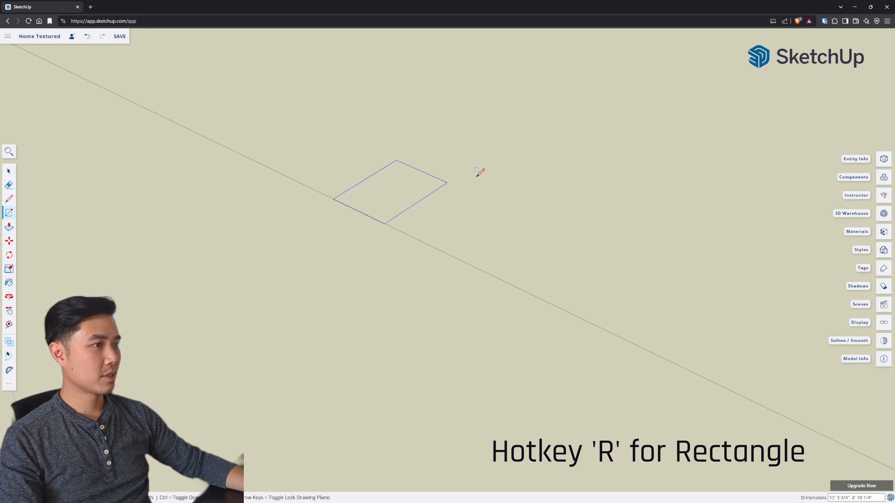
pyautogui.click(722, 157)
pyautogui.press('o')
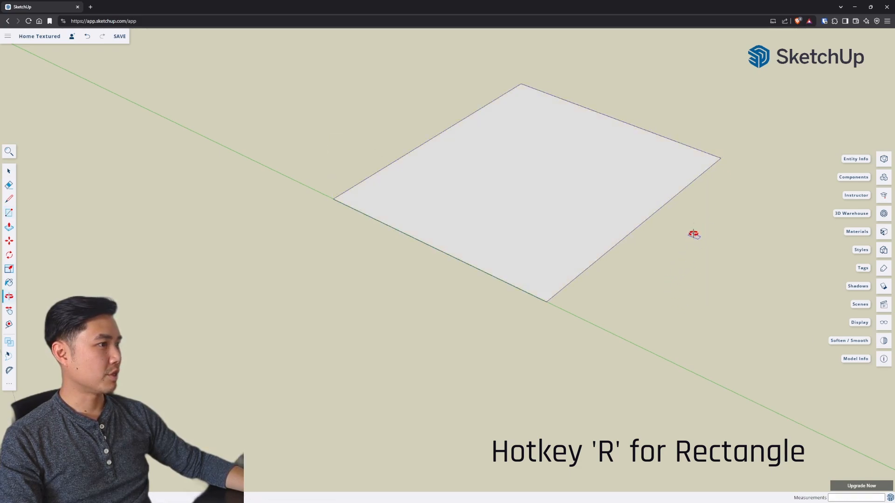
pyautogui.moveTo(694, 235); pyautogui.dragTo(625, 292)
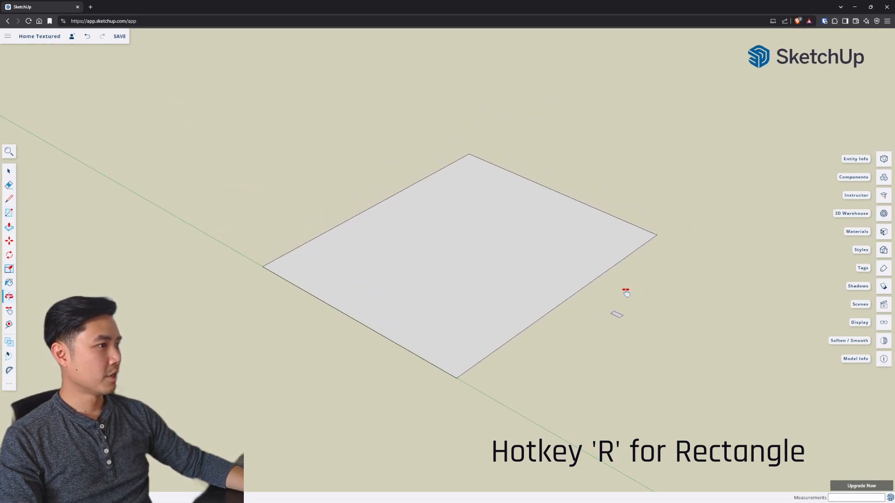
# Step: Select the rectangle's face and one edge, and try the Move tool on its front corner
pyautogui.click(425, 310)
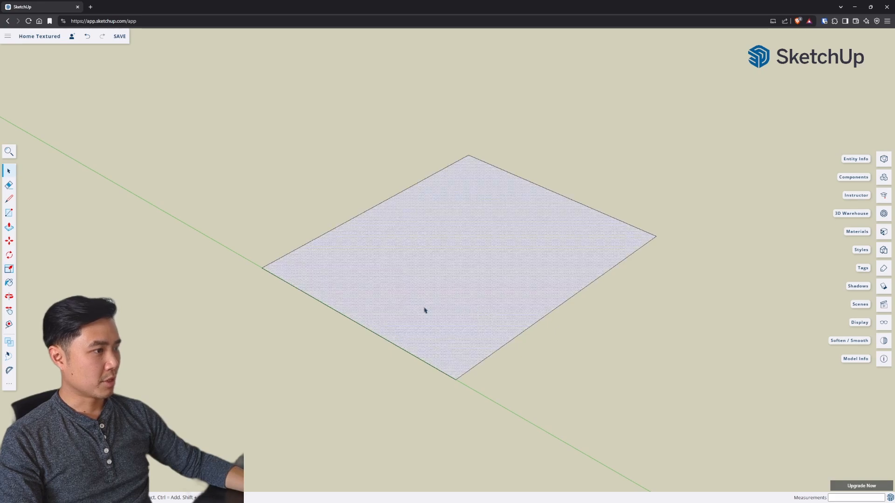
pyautogui.click(501, 359)
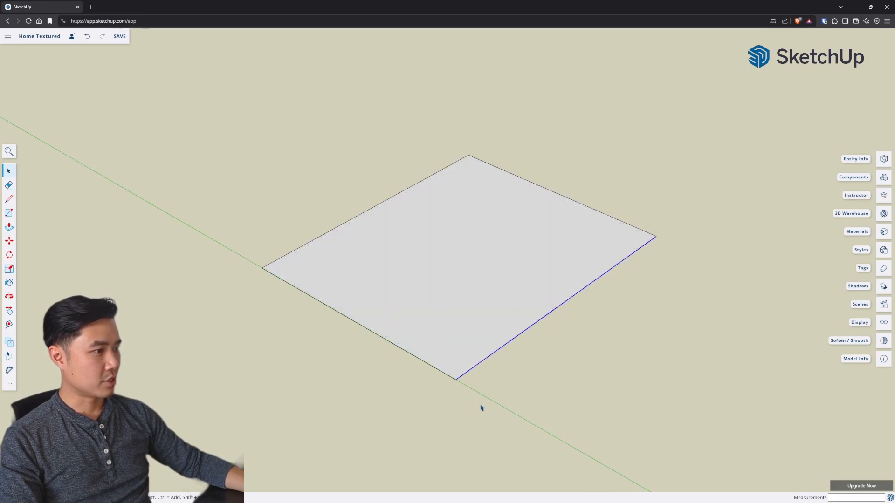
pyautogui.press('m')
pyautogui.click(457, 377)
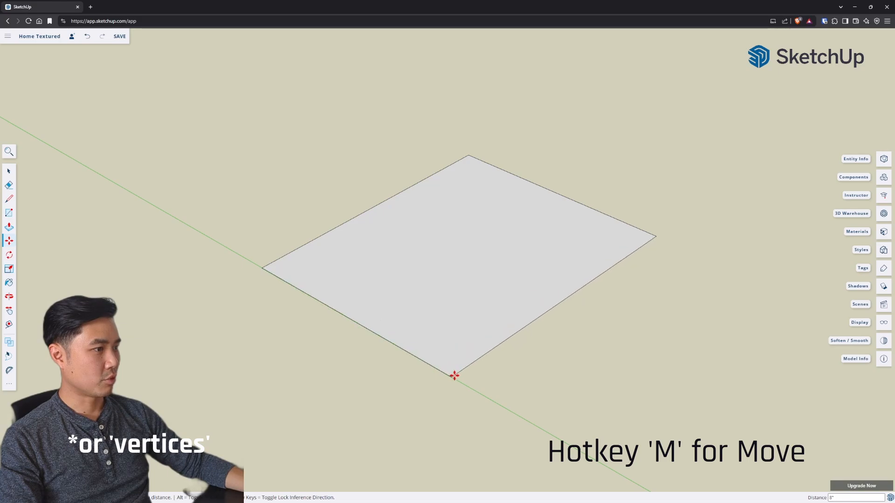
pyautogui.click(455, 378)
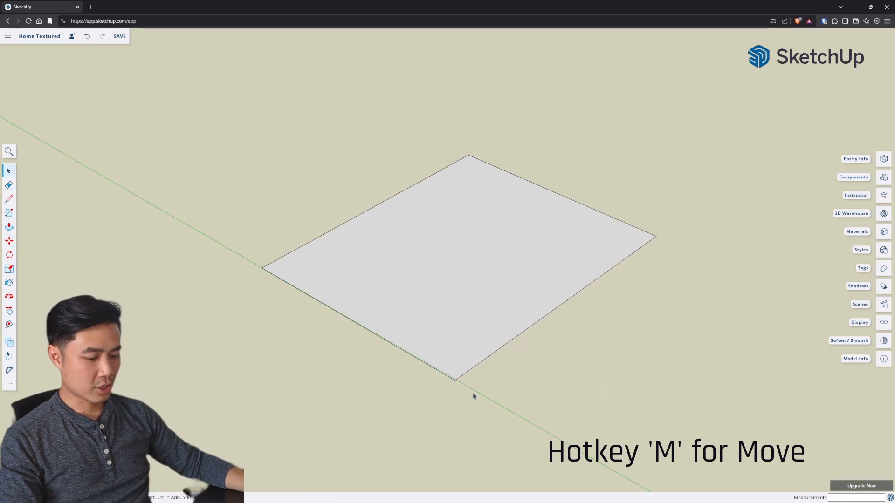
# Step: Place a Tape Measure guide about 6' 1 1/2" straight up from the rectangle's corner at the far end of the green-axis edge
pyautogui.press('t')
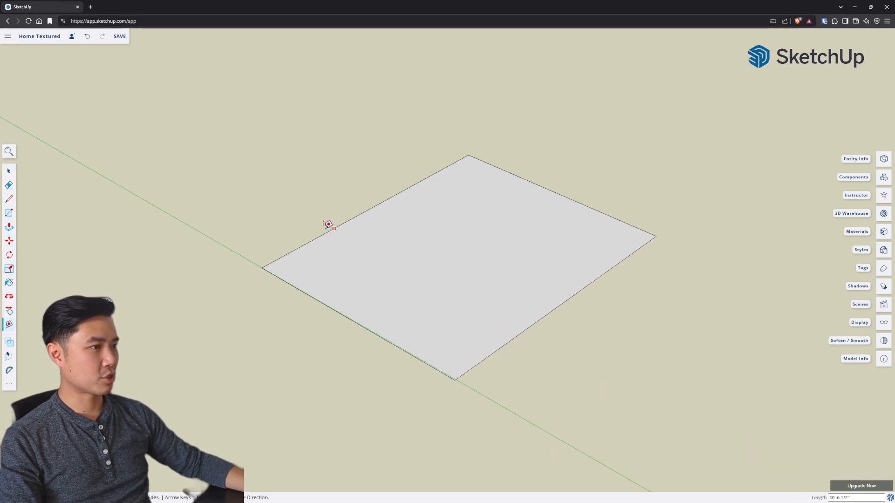
pyautogui.click(261, 268)
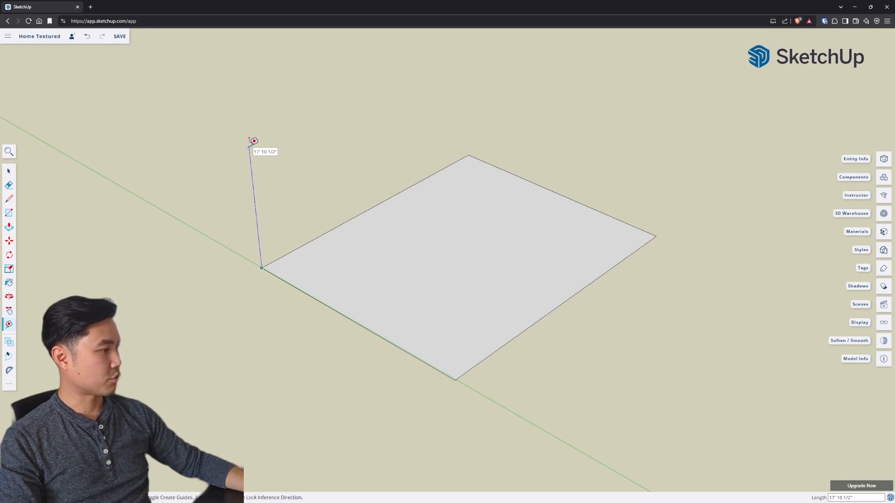
pyautogui.click(257, 227)
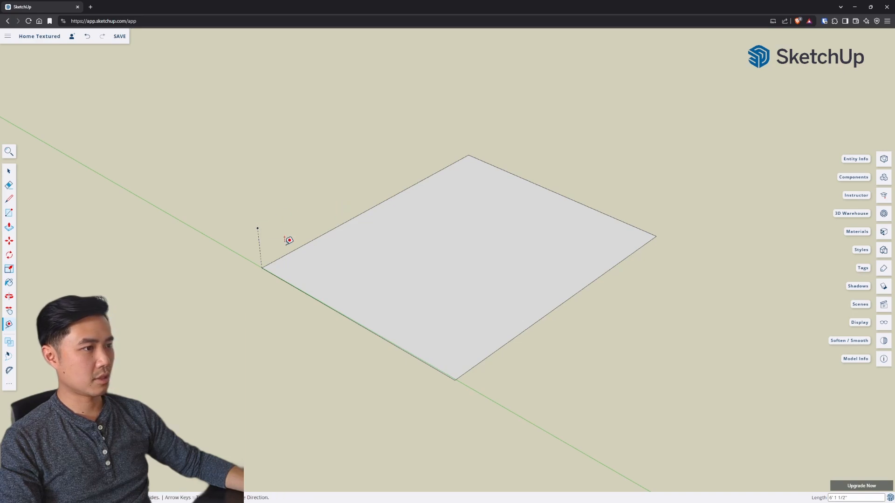
# Step: Draw a vertical wall rectangle about 40' 6 1/2" by 6' 1 1/2" from the guide's endpoint to the floor's back corner
pyautogui.press('r')
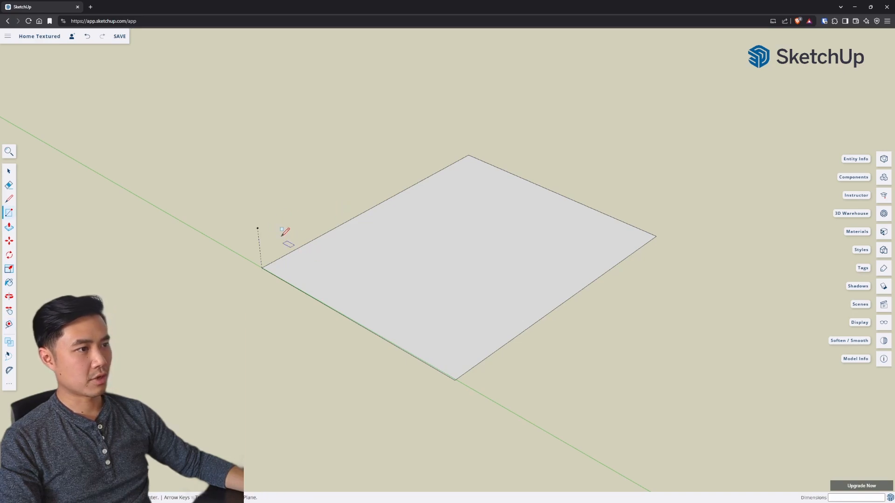
pyautogui.click(258, 228)
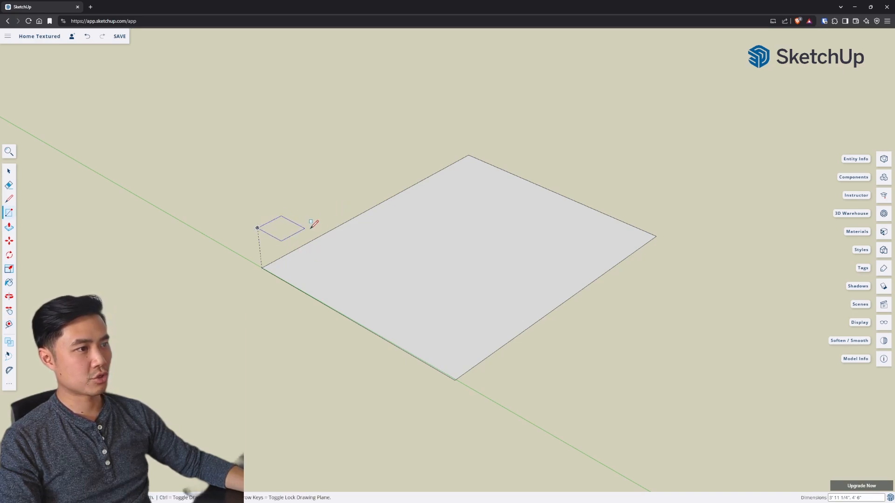
pyautogui.click(469, 155)
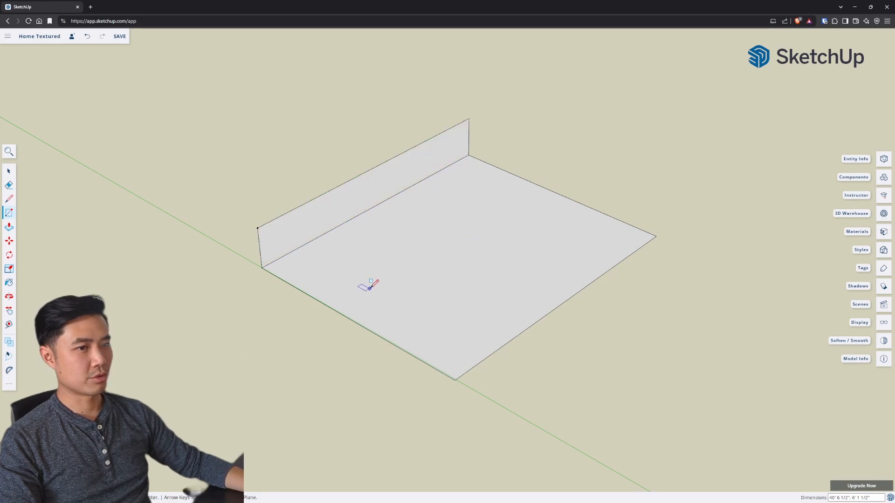
pyautogui.press('space')
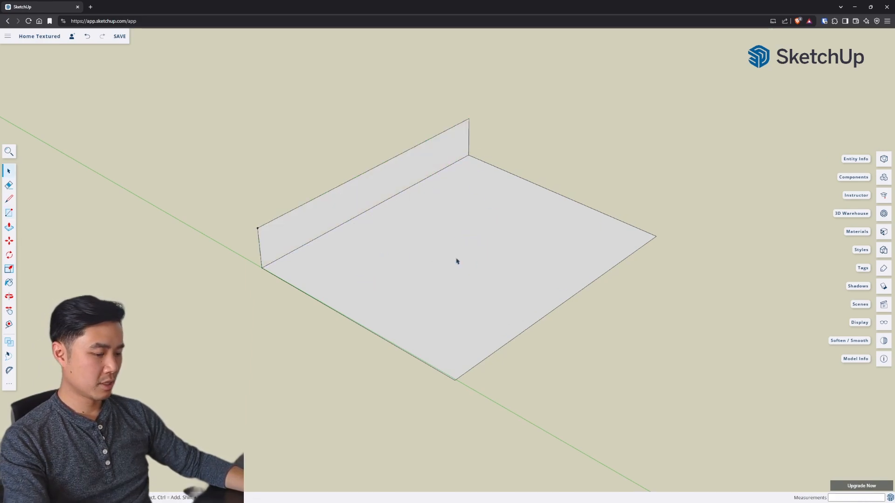
# Step: Push/Pull the floor face downward to turn the rectangle into a deep box
pyautogui.press('p')
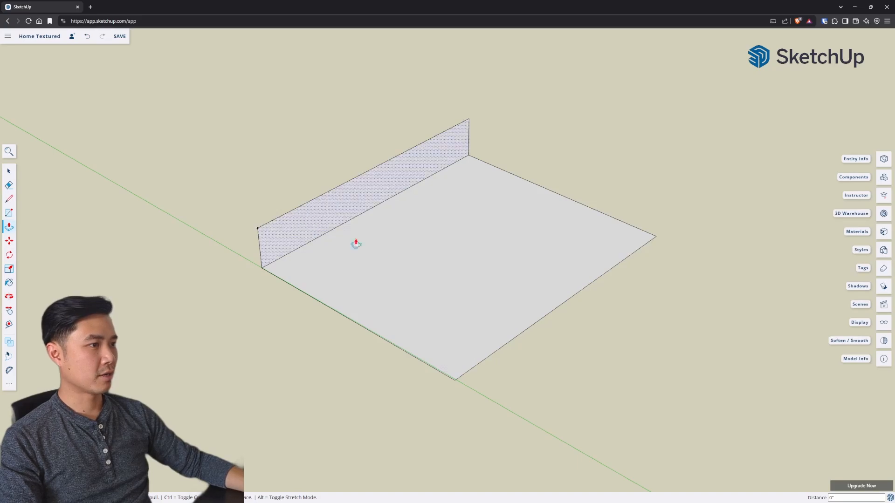
pyautogui.click(510, 295)
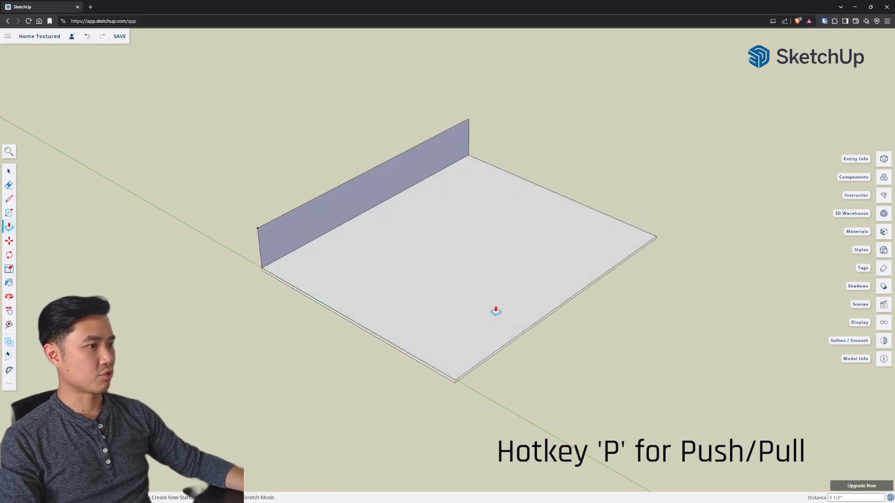
pyautogui.click(495, 412)
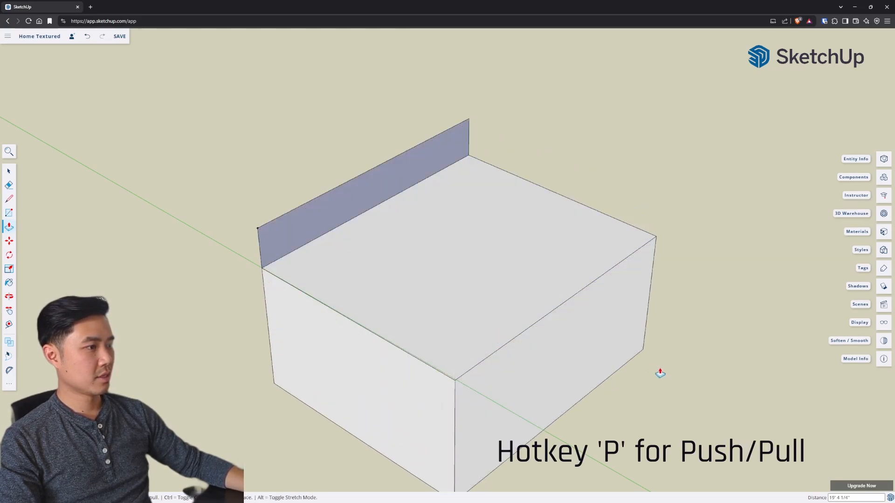
# Step: Extend the box by pulling out its side face opposite the upright wall with Push/Pull
pyautogui.click(543, 373)
pyautogui.click(619, 410)
pyautogui.press('space')
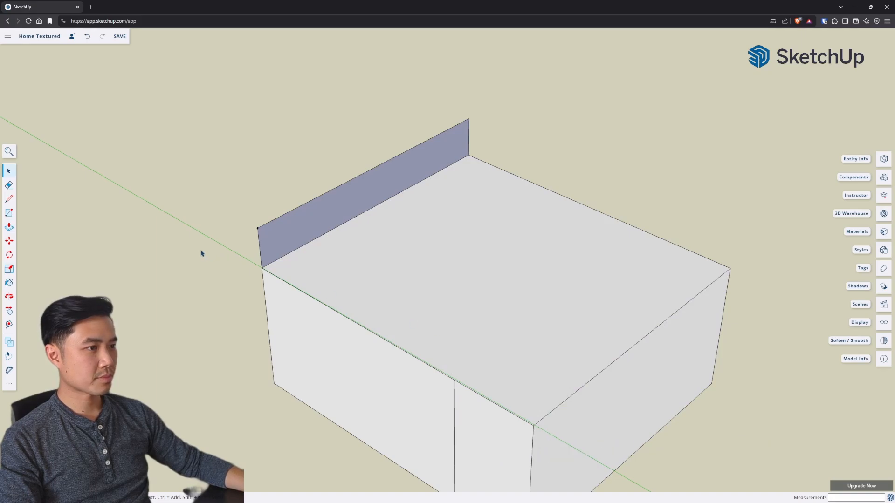
pyautogui.scroll(-1, 200, 248)
pyautogui.moveTo(197, 243); pyautogui.dragTo(226, 227)
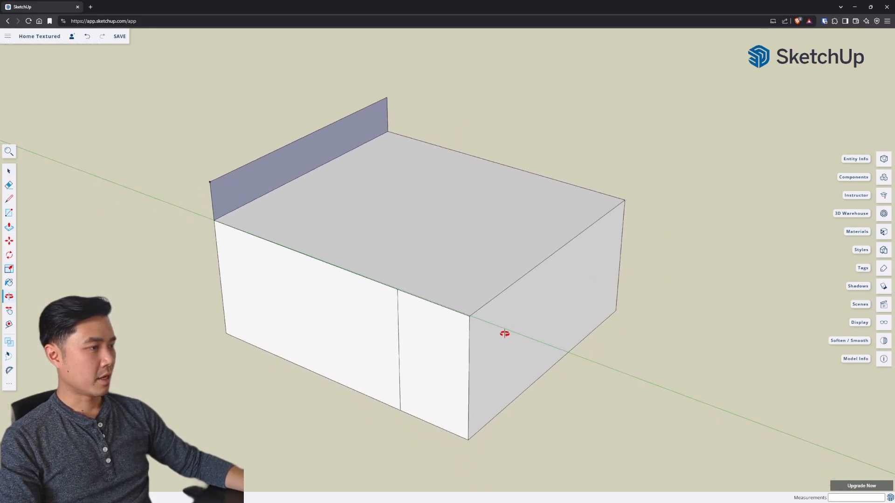
# Step: Examine the practice box and the finished cutaway house model from several angles, covering its floors, stairs, roof and chimney
pyautogui.moveTo(503, 331); pyautogui.dragTo(499, 359)
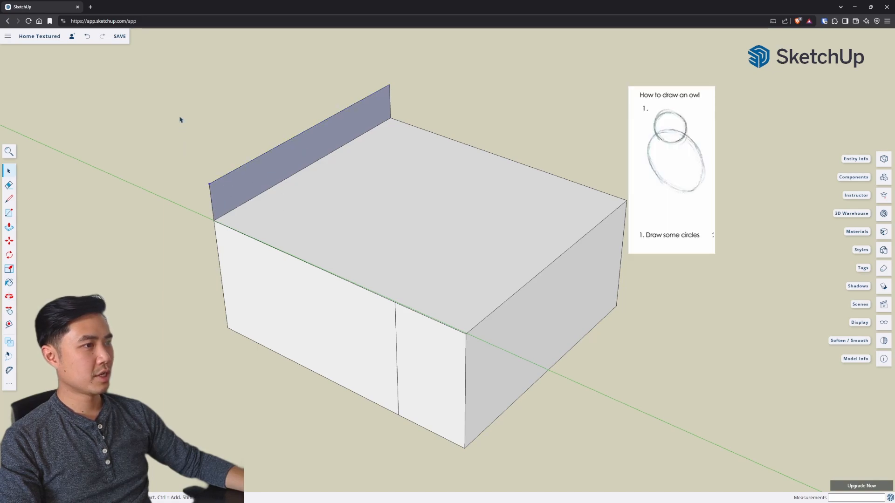
pyautogui.moveTo(134, 104); pyautogui.dragTo(526, 357)
pyautogui.scroll(-3, 243, 164)
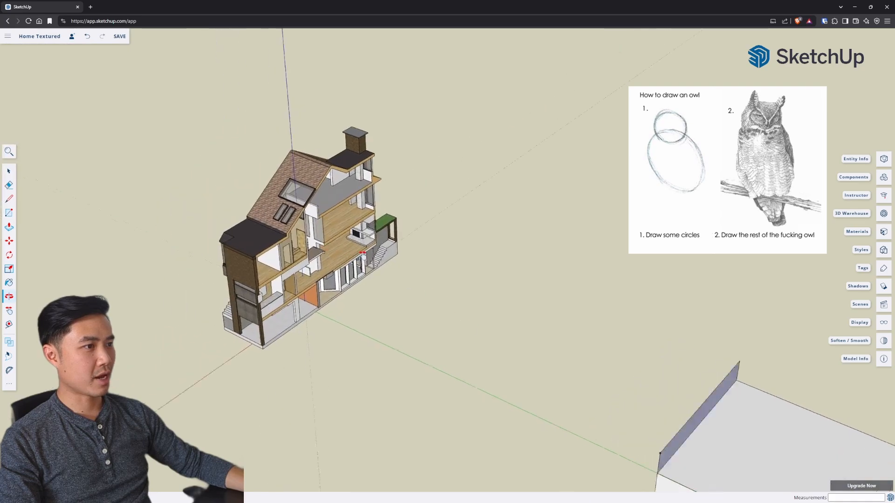
pyautogui.moveTo(338, 249); pyautogui.dragTo(363, 195)
pyautogui.scroll(3, 475, 261)
pyautogui.scroll(3, 454, 292)
pyautogui.moveTo(590, 279); pyautogui.dragTo(518, 276)
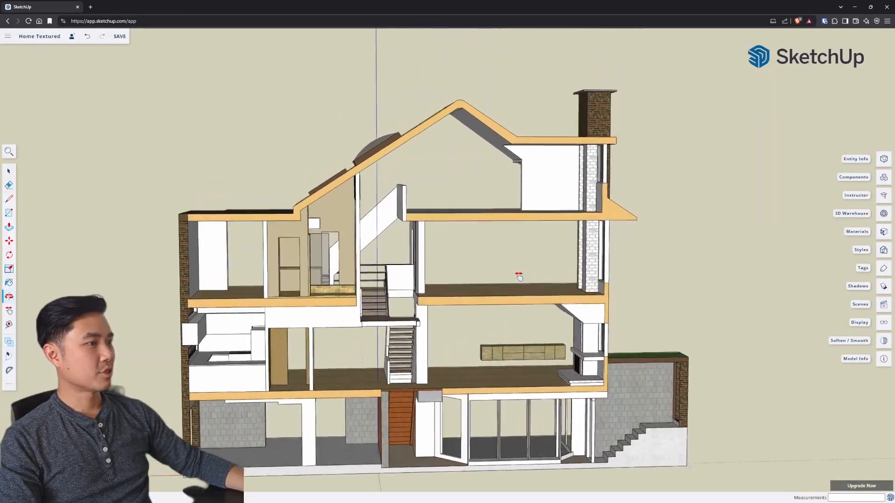
pyautogui.moveTo(638, 279); pyautogui.dragTo(614, 298)
pyautogui.scroll(-2, 473, 266)
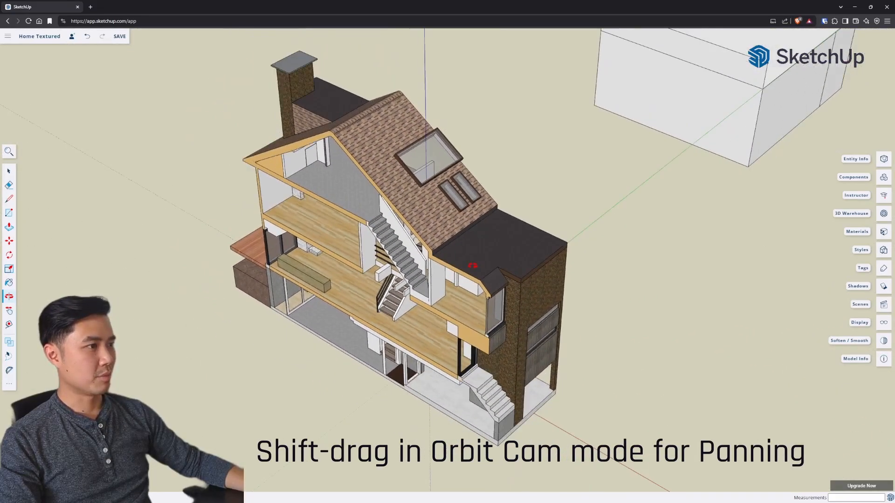
pyautogui.moveTo(442, 276); pyautogui.dragTo(367, 325)
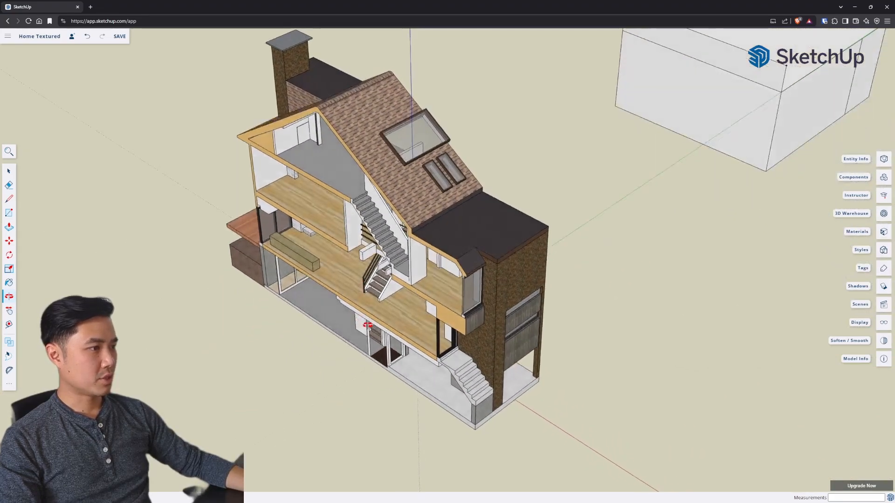
pyautogui.scroll(5, 372, 266)
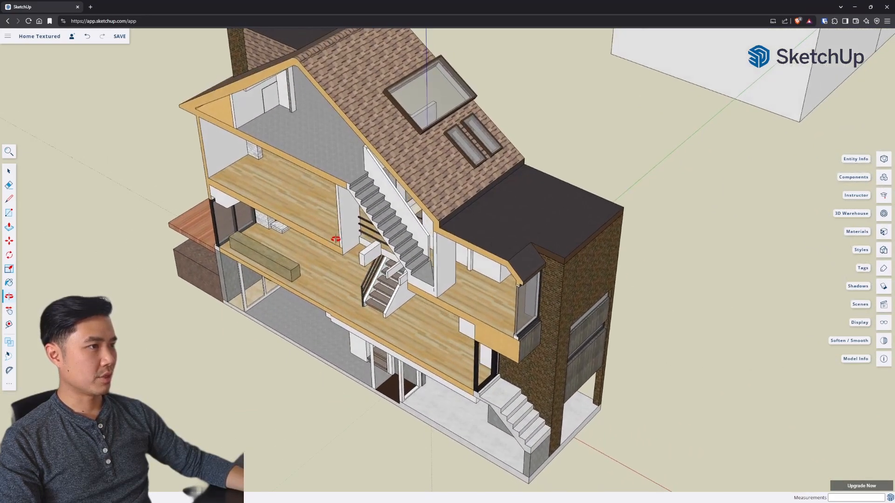
pyautogui.scroll(-2, 324, 272)
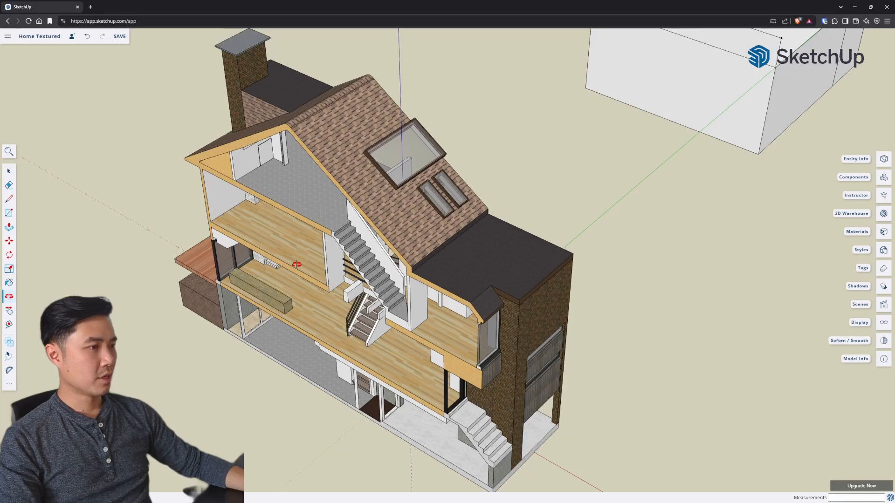
pyautogui.moveTo(337, 264); pyautogui.dragTo(389, 306)
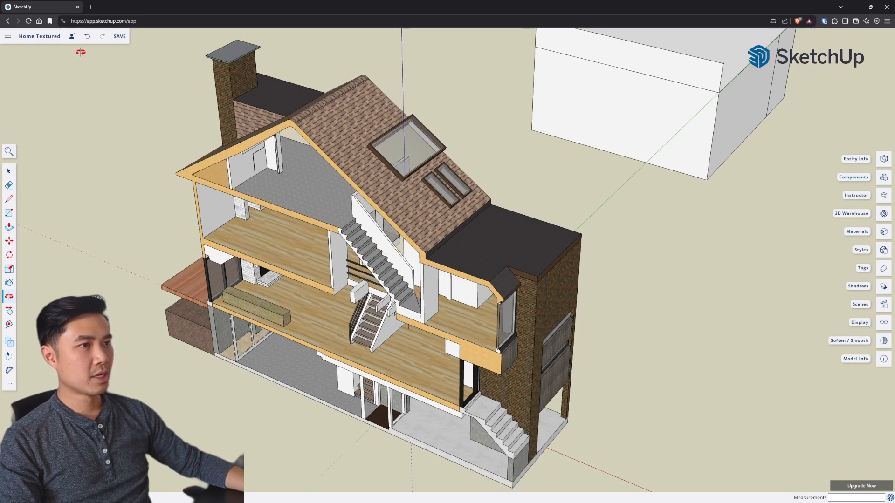
# Step: Leave the Home Textured model without saving its changes and open the Home Wireframe Split Level model
pyautogui.click(7, 37)
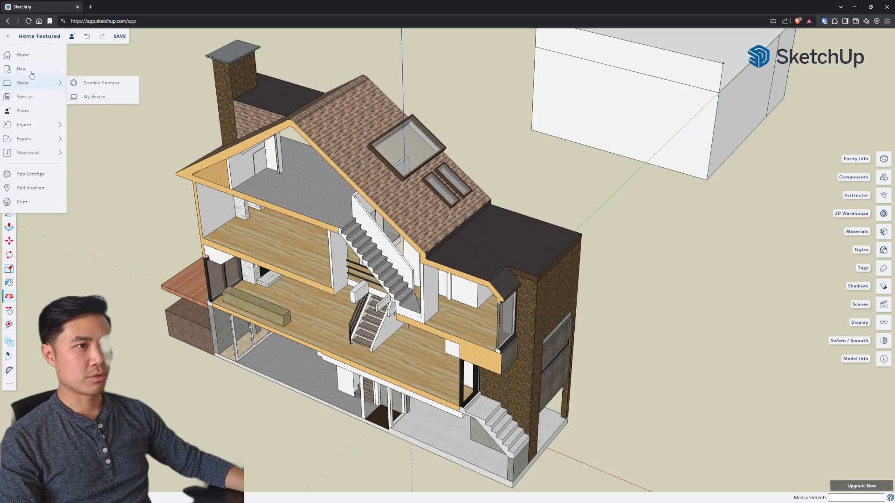
pyautogui.click(25, 57)
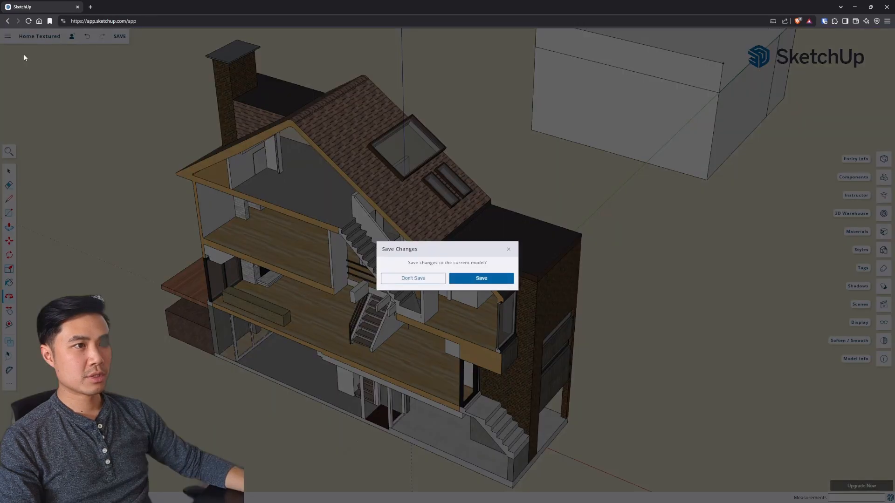
pyautogui.click(426, 279)
pyautogui.click(230, 114)
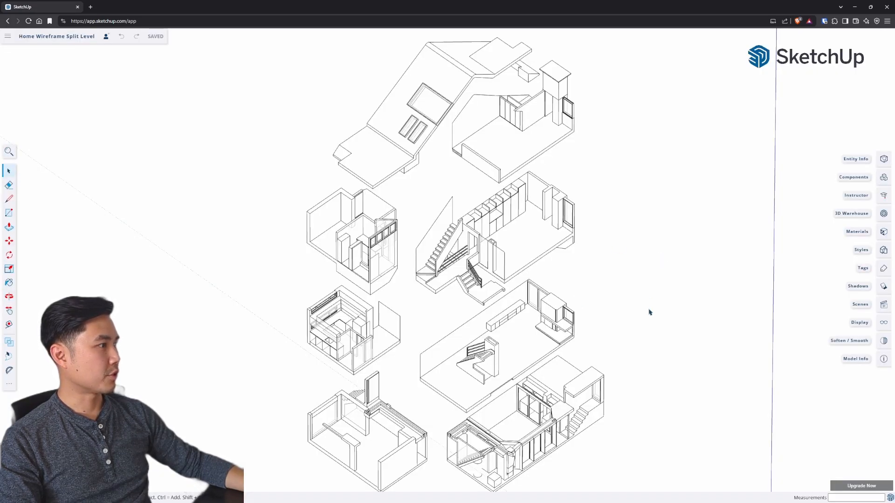
# Step: Try a Photo Modeling style with cyan edges on the split-level wireframe model
pyautogui.moveTo(570, 273); pyautogui.dragTo(466, 254)
pyautogui.moveTo(407, 265); pyautogui.dragTo(410, 266)
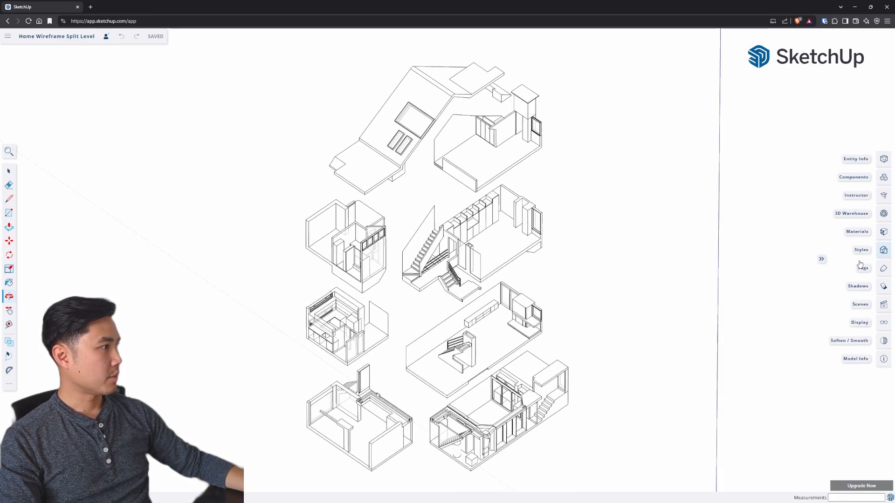
pyautogui.click(882, 252)
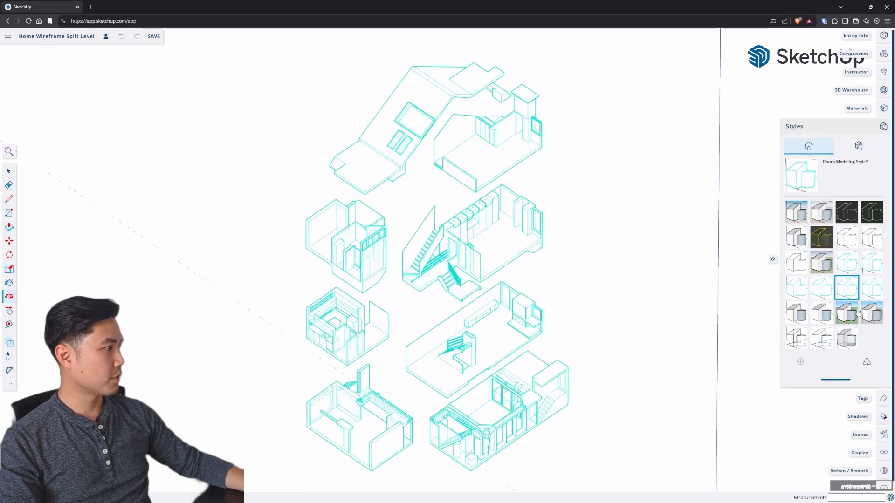
# Step: Try the Marker Wide and Chalk on Blackboard styles from the Sketchy Edges collection on the model
pyautogui.click(858, 142)
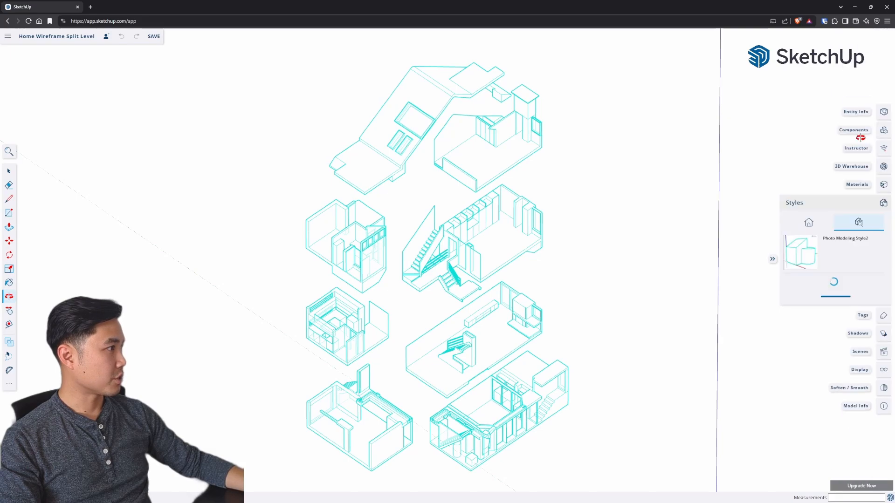
pyautogui.click(833, 306)
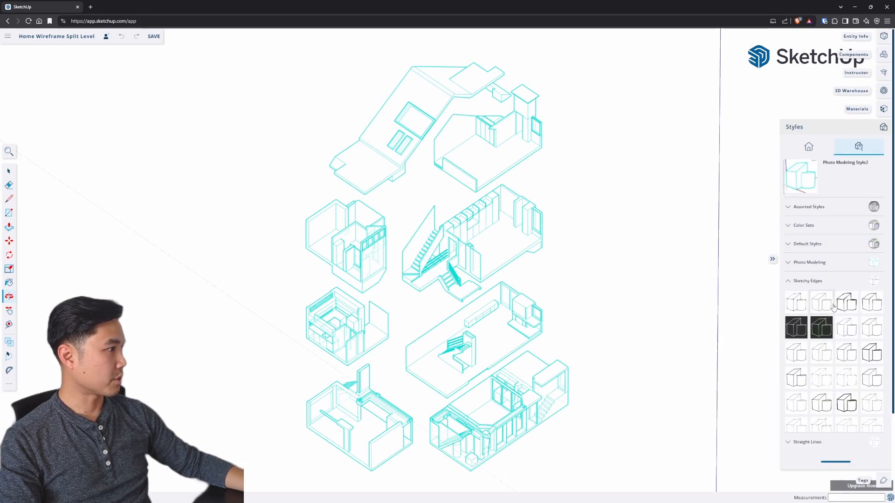
pyautogui.scroll(-1, 838, 383)
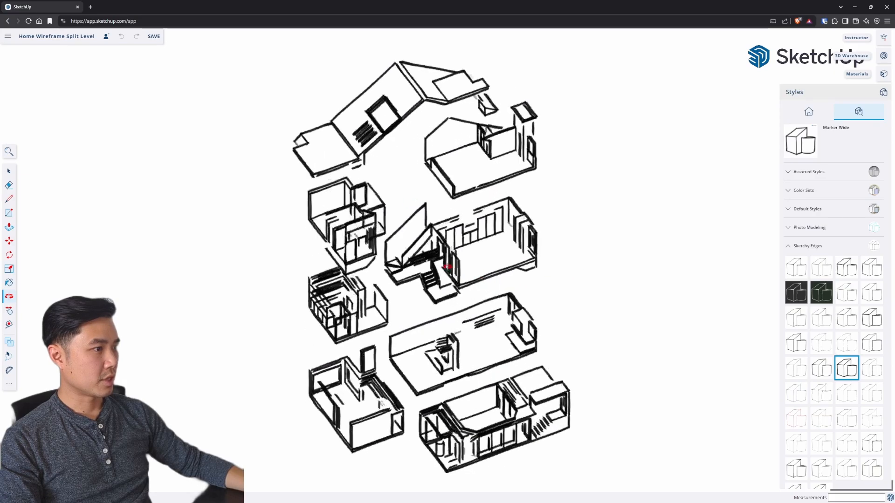
pyautogui.moveTo(446, 266); pyautogui.dragTo(573, 265)
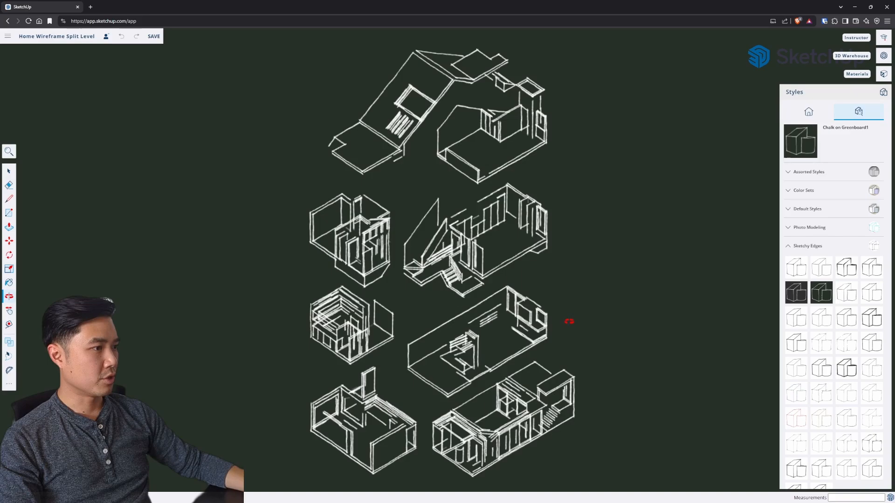
pyautogui.moveTo(569, 322)
pyautogui.mouseDown()
pyautogui.moveTo(553, 292)
pyautogui.moveTo(580, 315)
pyautogui.moveTo(573, 321)
pyautogui.moveTo(573, 314)
pyautogui.mouseUp()
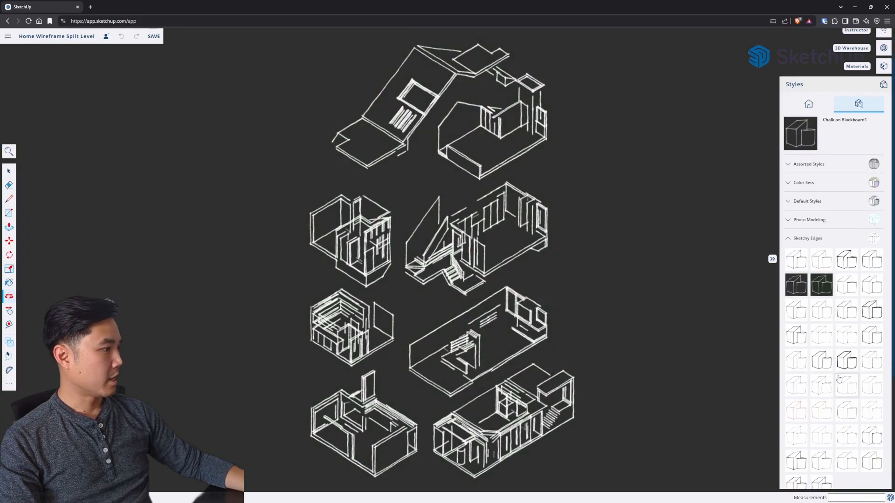
pyautogui.scroll(-3, 813, 322)
pyautogui.scroll(3, 819, 261)
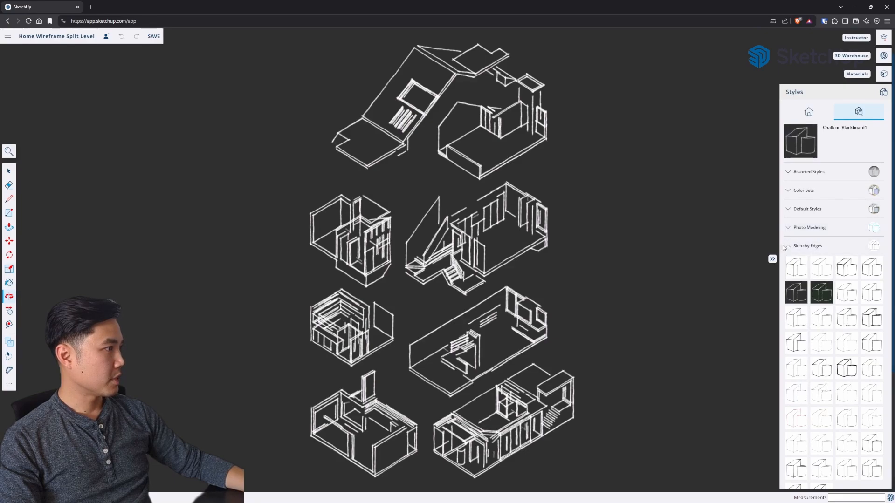
# Step: Try the Wireframe and X-ray styles from the Default Styles collection on the split-level model
pyautogui.click(805, 245)
pyautogui.click(806, 268)
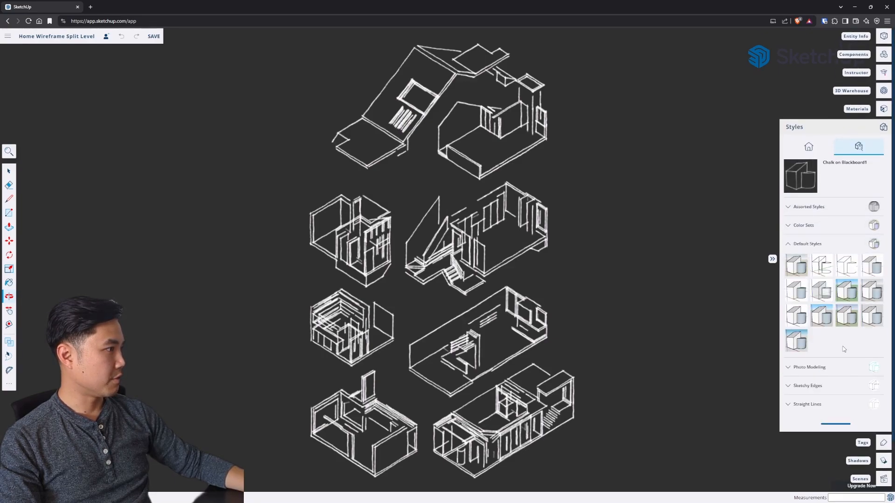
pyautogui.click(822, 269)
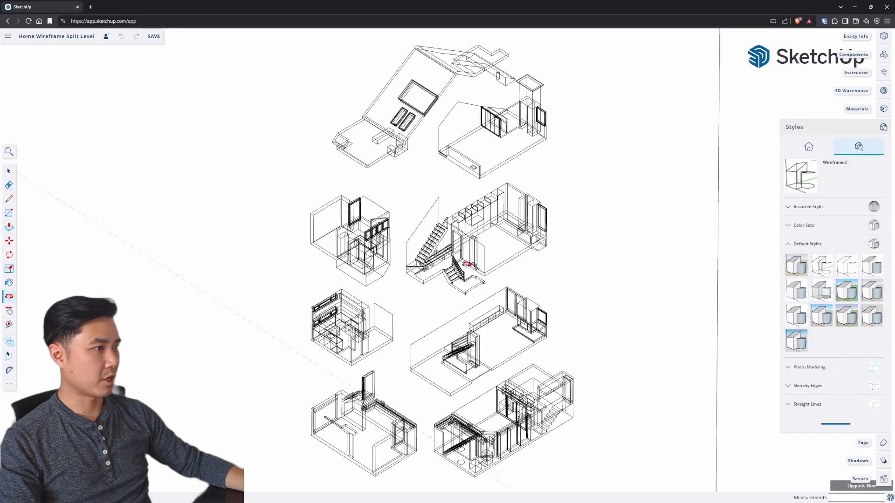
pyautogui.moveTo(395, 241); pyautogui.dragTo(402, 244)
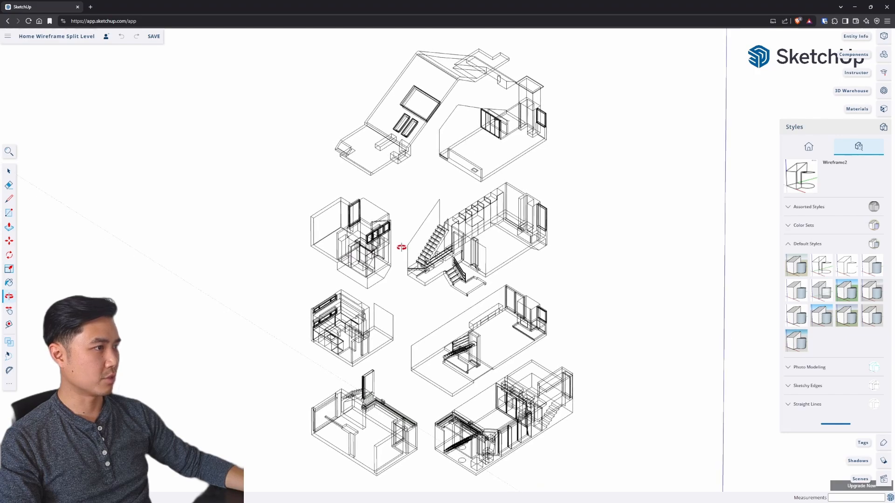
pyautogui.click(821, 298)
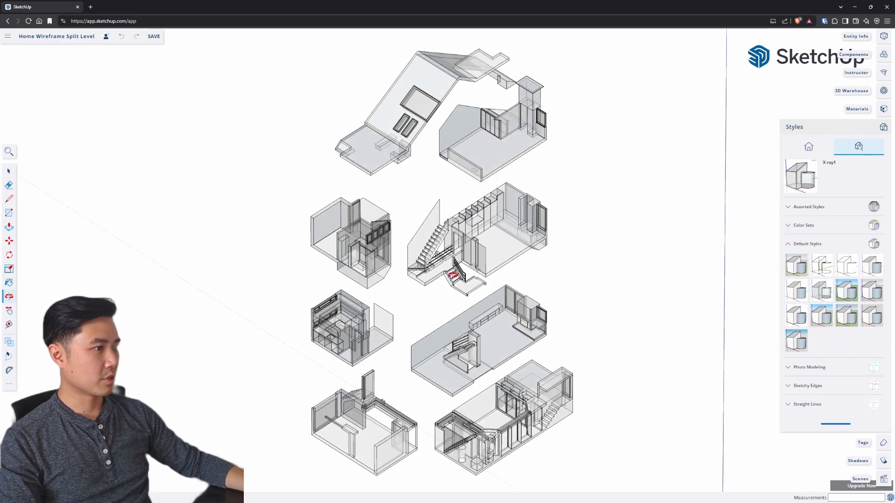
# Step: Apply the HiddenLine default style so the split-level floors are drawn as plain black outlines
pyautogui.scroll(2, 446, 243)
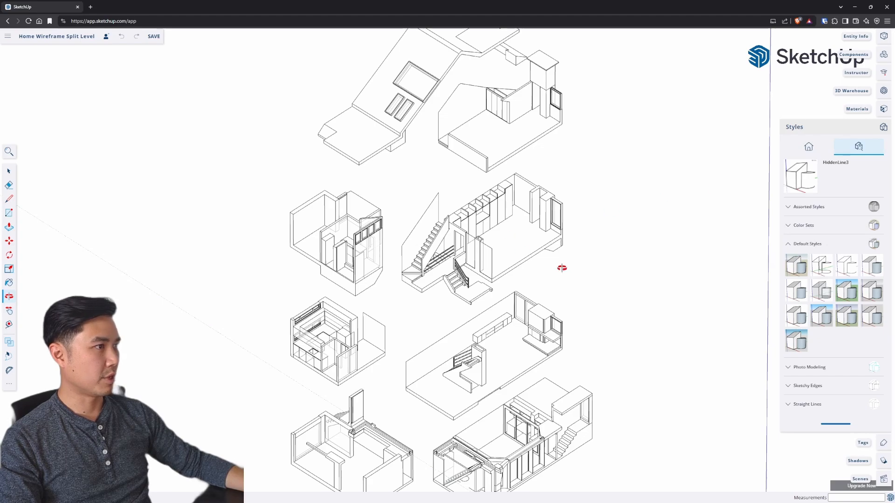
pyautogui.scroll(-2, 561, 267)
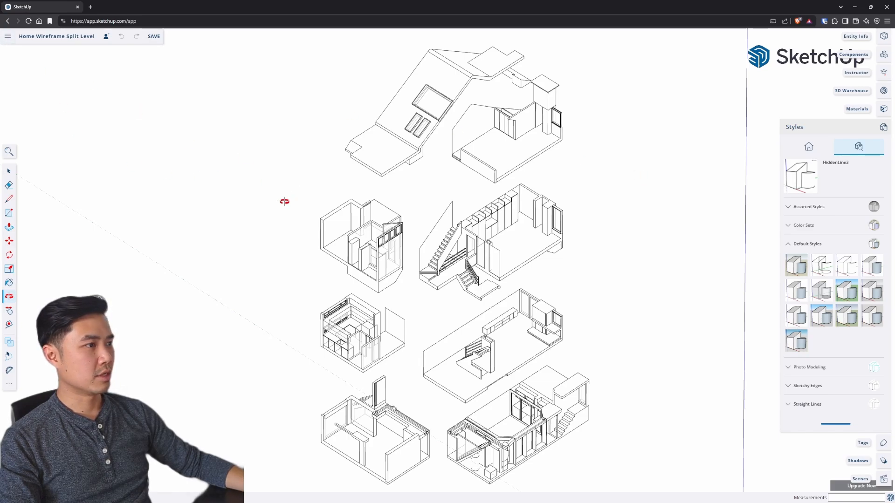
pyautogui.moveTo(284, 201)
pyautogui.mouseDown()
pyautogui.moveTo(365, 250)
pyautogui.moveTo(519, 206)
pyautogui.moveTo(225, 166)
pyautogui.moveTo(277, 193)
pyautogui.mouseUp()
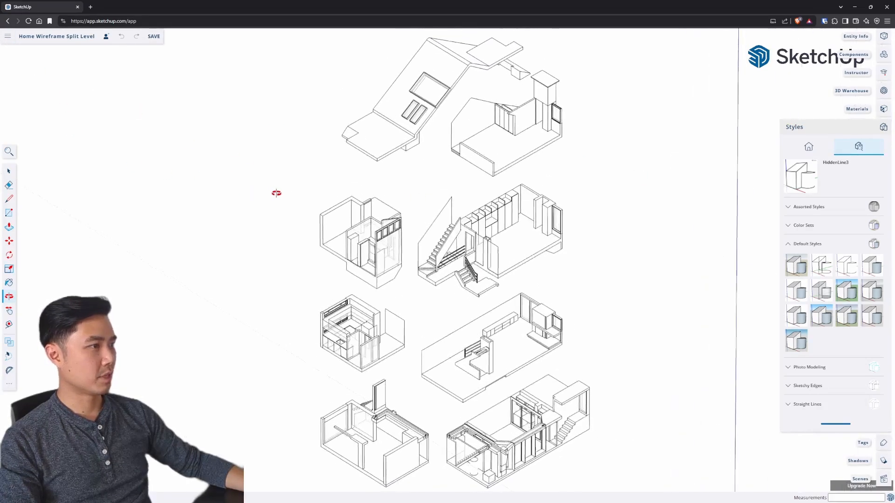
# Step: Start downloading the model view as a PNG and set the image width to 1024 px
pyautogui.click(8, 36)
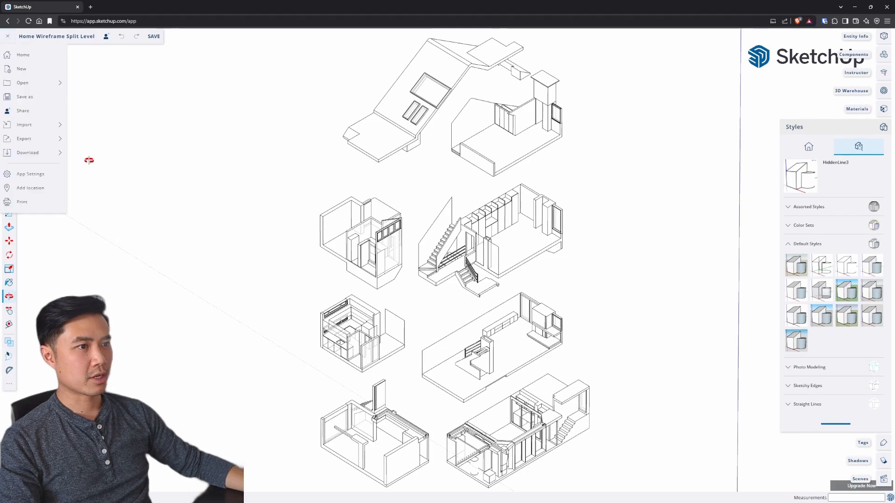
pyautogui.moveTo(20, 155)
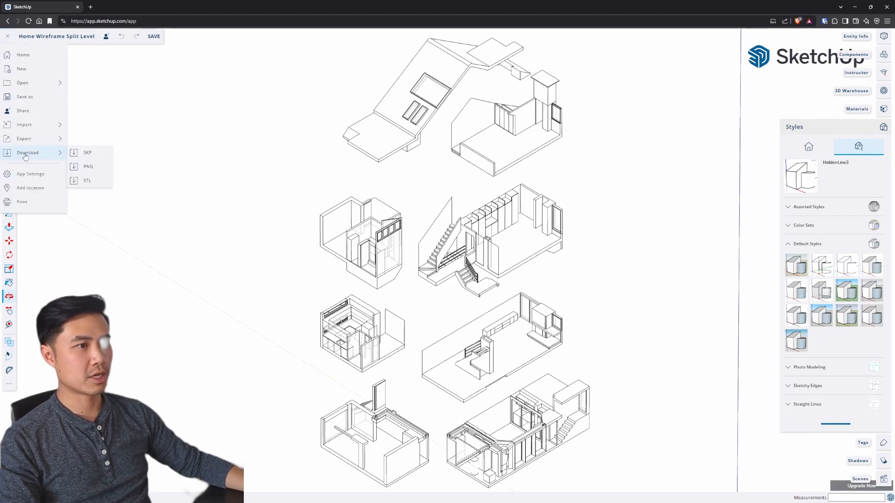
pyautogui.click(97, 171)
pyautogui.doubleClick(388, 66)
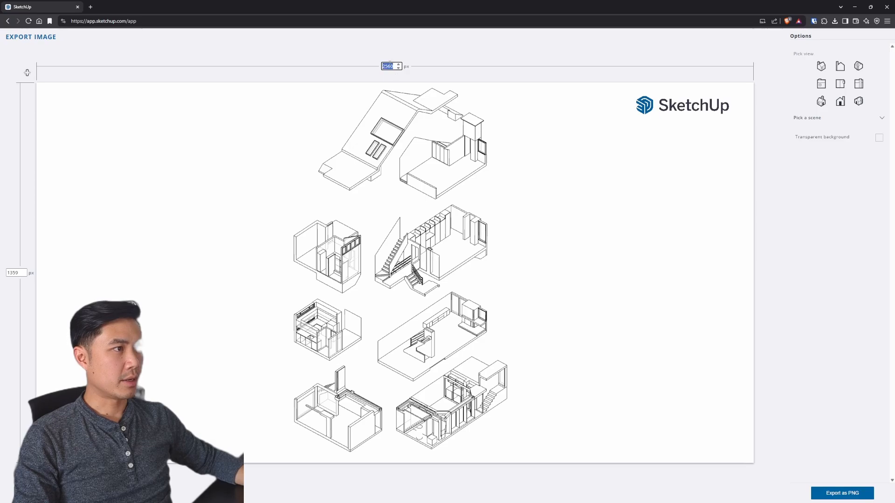
pyautogui.write('102')
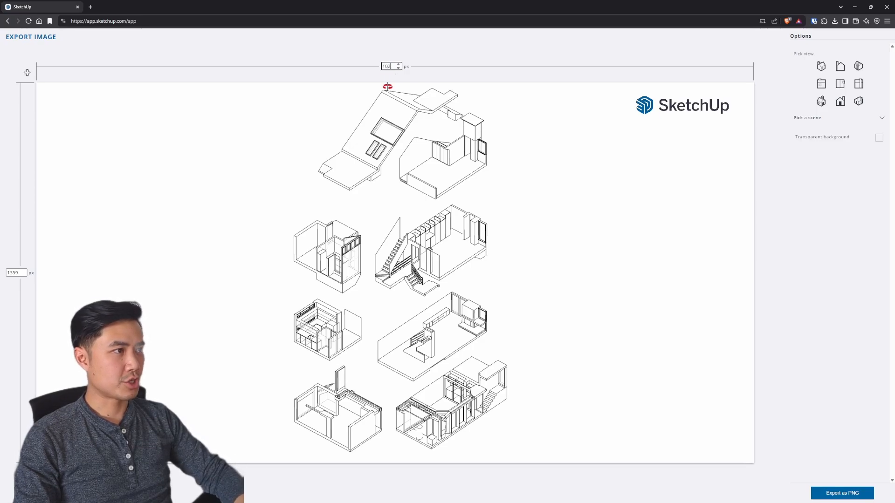
pyautogui.write('4')
pyautogui.press('Return')
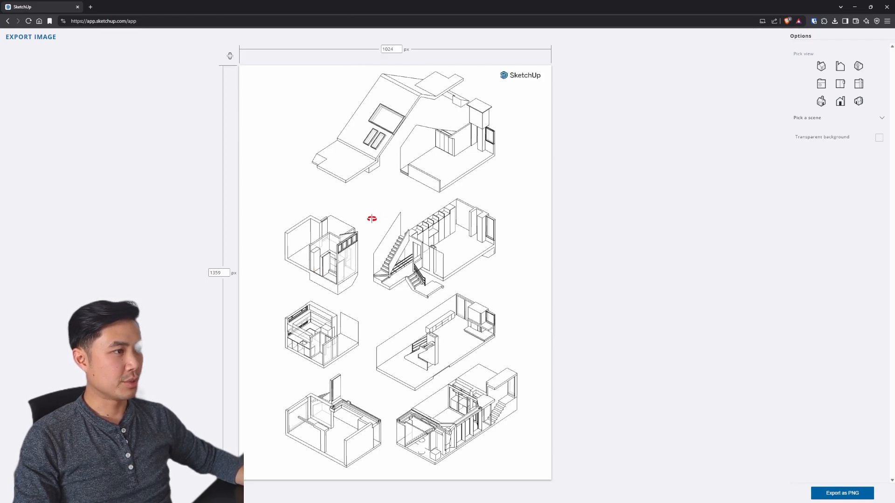
# Step: Frame all the split-level floors in the export preview and save the PNG to Downloads as Home Wireframe Split Level (2).png
pyautogui.moveTo(371, 218)
pyautogui.mouseDown()
pyautogui.moveTo(375, 230)
pyautogui.moveTo(347, 228)
pyautogui.moveTo(361, 227)
pyautogui.mouseUp()
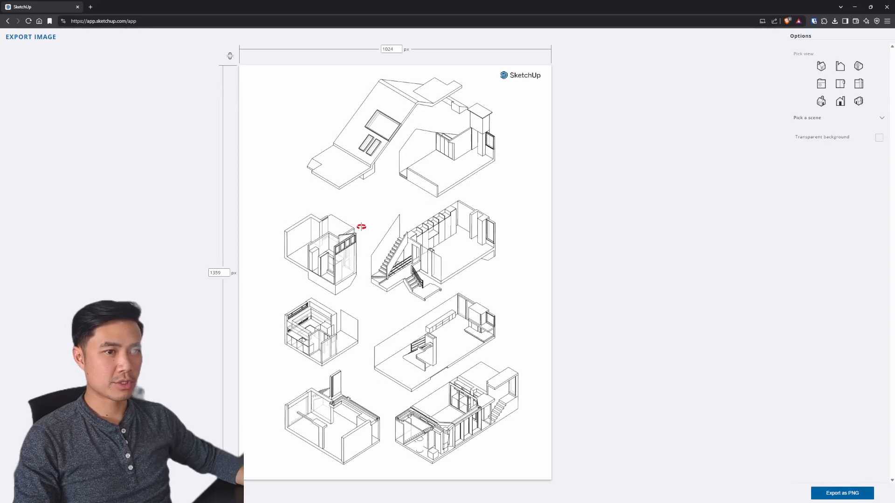
pyautogui.scroll(3, 404, 244)
pyautogui.scroll(-5, 405, 245)
pyautogui.scroll(2, 389, 243)
pyautogui.press('z')
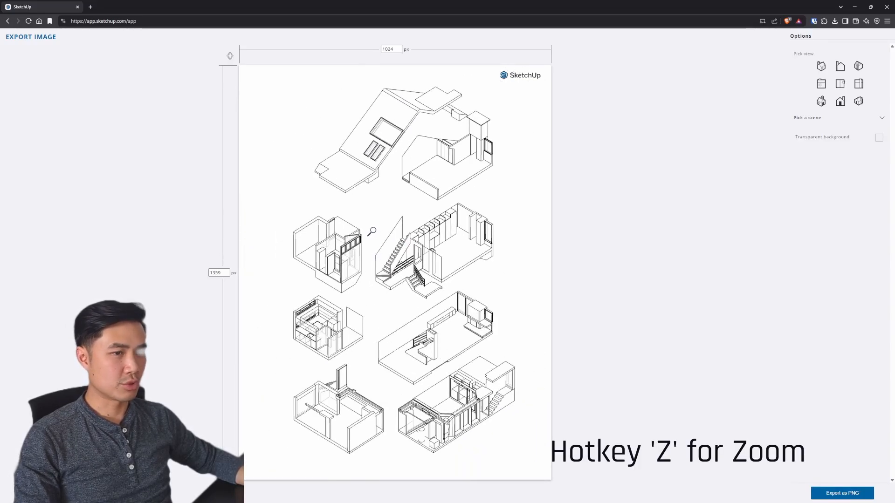
pyautogui.moveTo(371, 235); pyautogui.dragTo(376, 317)
pyautogui.moveTo(408, 272); pyautogui.dragTo(436, 262)
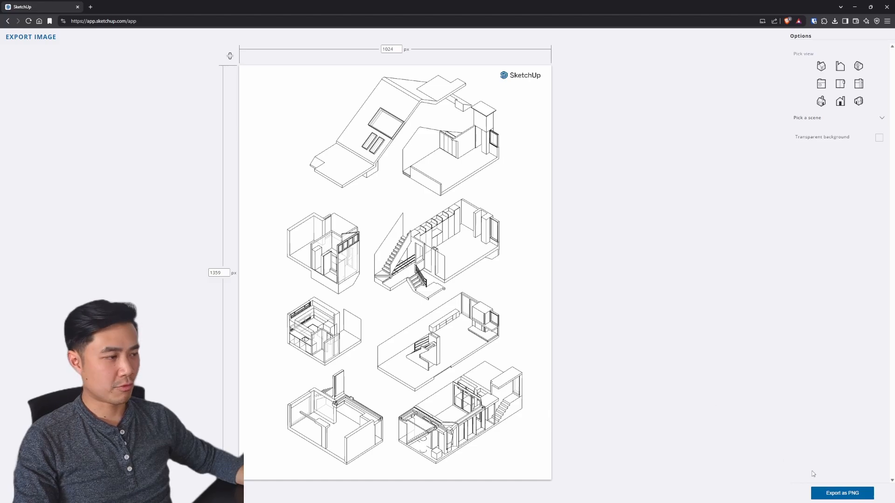
pyautogui.click(849, 496)
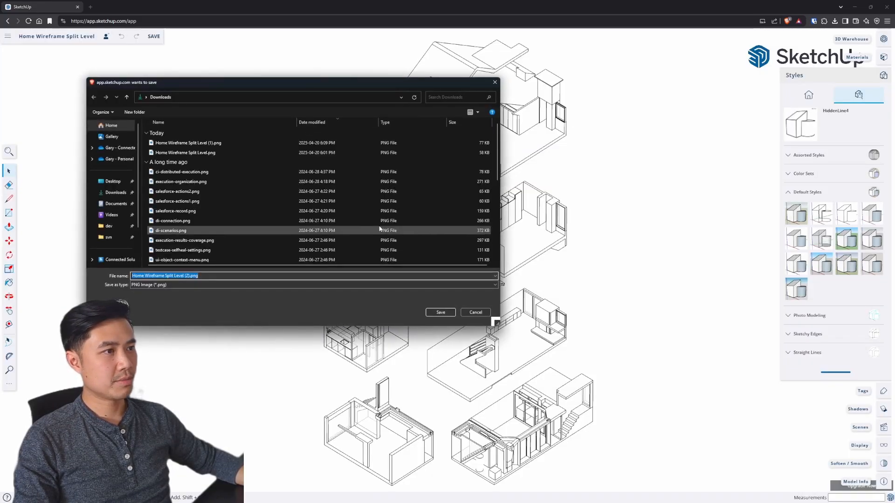
pyautogui.click(440, 312)
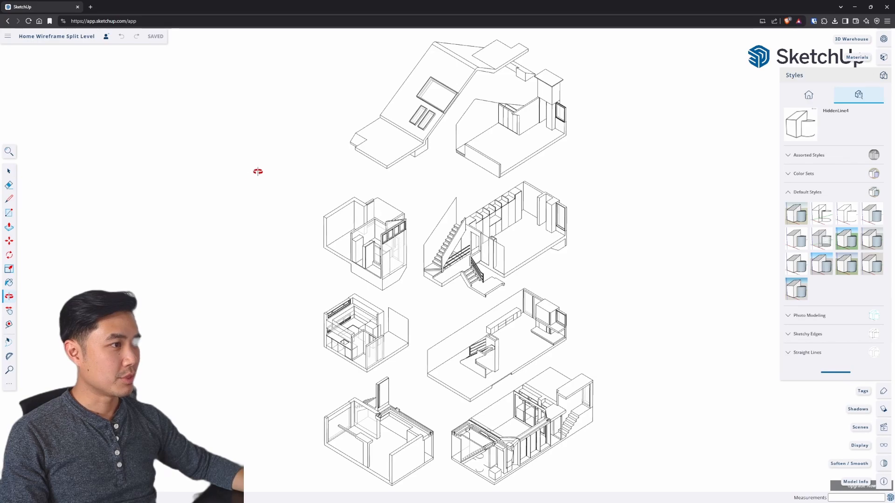
# Step: Hide the floors and roof sections above the lowest level of the split-level model
pyautogui.moveTo(258, 170); pyautogui.dragTo(301, 202)
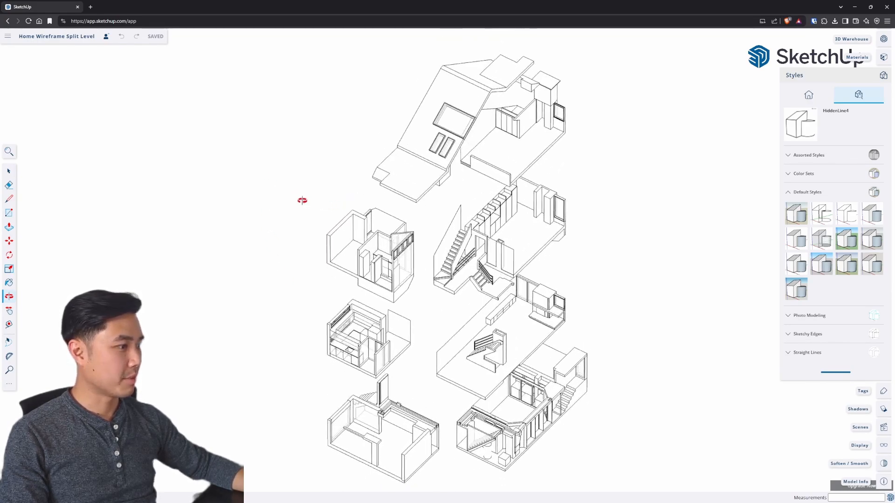
pyautogui.moveTo(345, 231); pyautogui.dragTo(285, 209)
pyautogui.scroll(-3, 292, 206)
pyautogui.press('space')
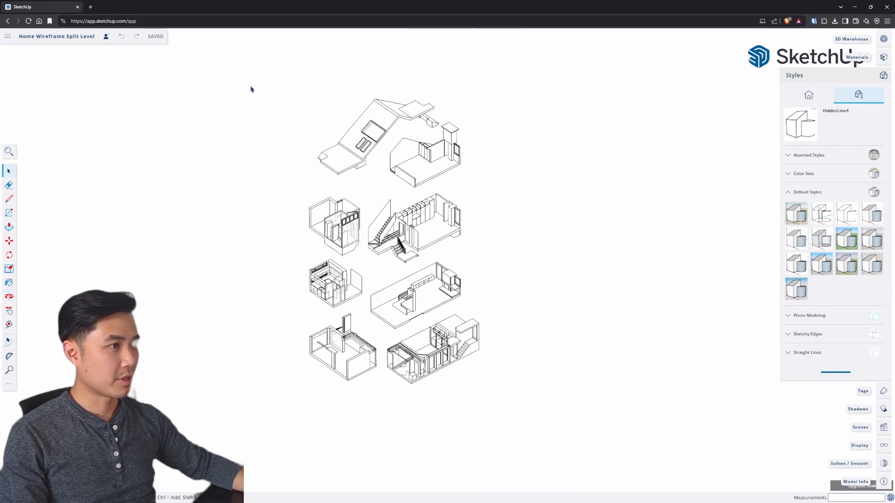
pyautogui.moveTo(242, 84); pyautogui.dragTo(549, 303)
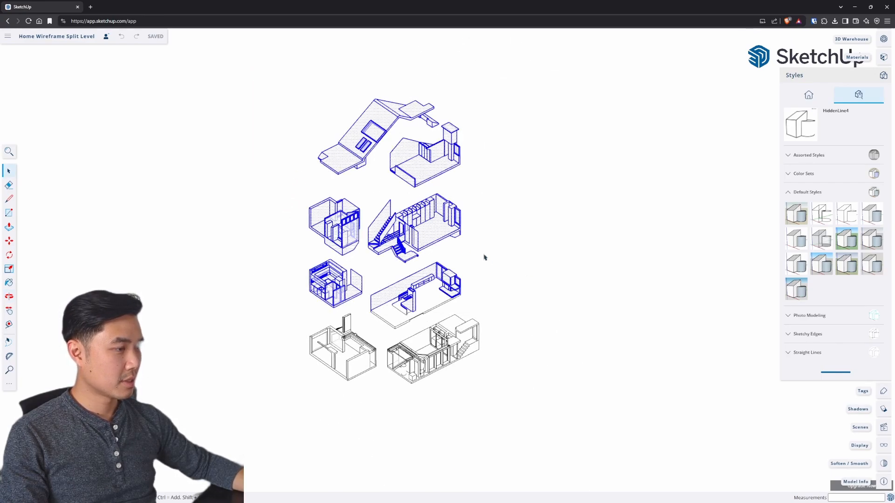
pyautogui.press('Delete')
# Step: Hide the leftover floor slab and stray edges floating above the lowest level
pyautogui.scroll(4, 291, 287)
pyautogui.press('o')
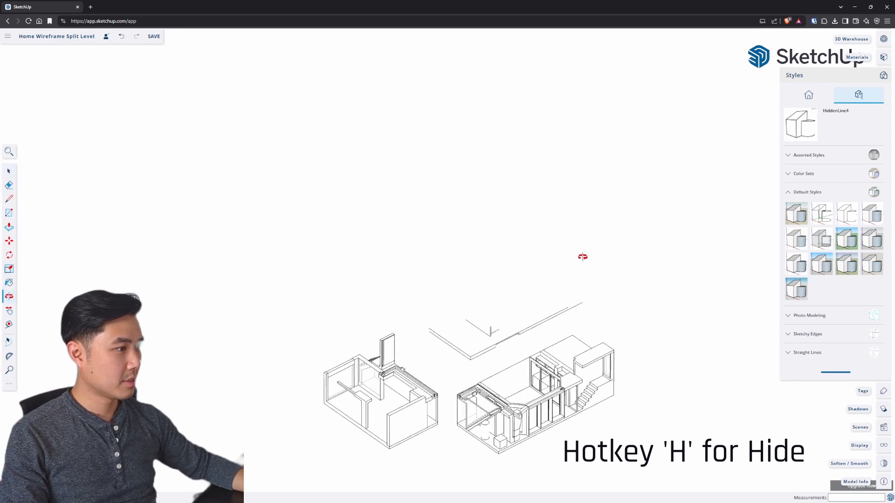
pyautogui.moveTo(583, 256); pyautogui.dragTo(450, 174)
pyautogui.press('space')
pyautogui.moveTo(343, 266); pyautogui.dragTo(633, 334)
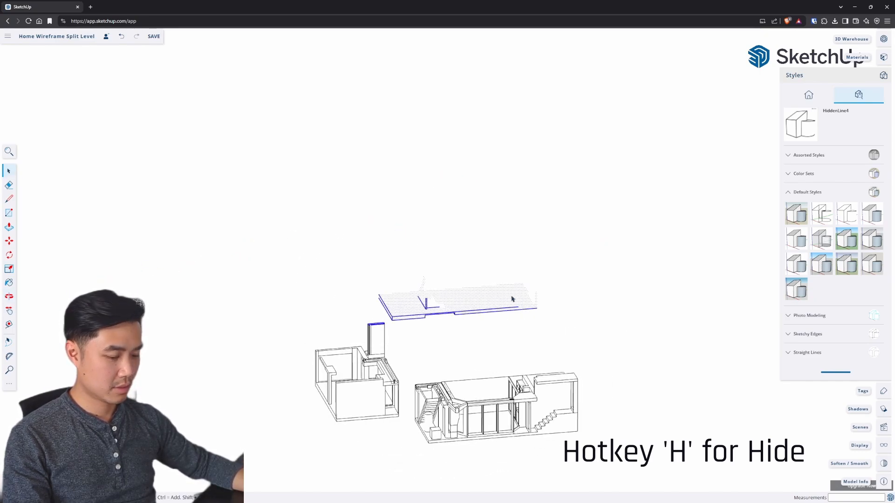
pyautogui.press('h')
# Step: Hide the smaller separate block beside the long lowest-level section with the outdoor staircase
pyautogui.press('o')
pyautogui.moveTo(309, 237); pyautogui.dragTo(408, 462)
pyautogui.press('space')
pyautogui.press('h')
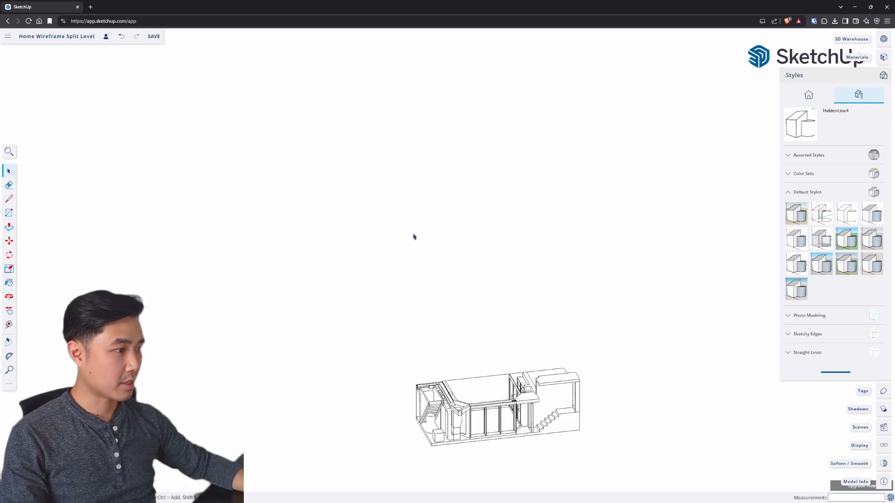
# Step: Select all geometry of the isolated floor and check which tags can be assigned to it in Entity Info
pyautogui.press('o')
pyautogui.moveTo(427, 302); pyautogui.dragTo(552, 412)
pyautogui.scroll(3, 552, 412)
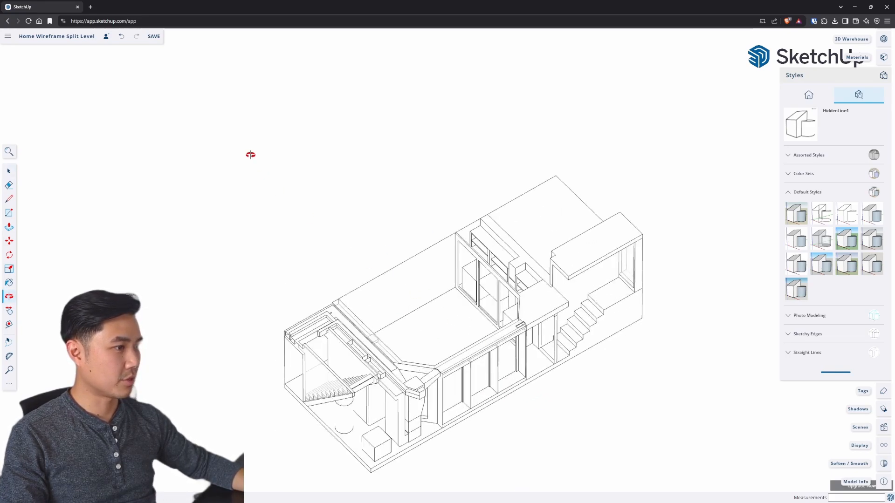
pyautogui.press('space')
pyautogui.moveTo(203, 143); pyautogui.dragTo(707, 485)
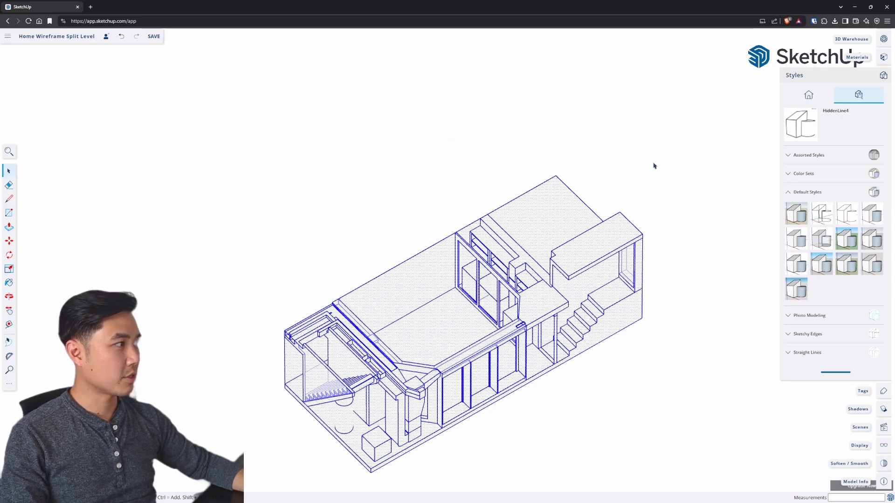
pyautogui.scroll(2, 876, 86)
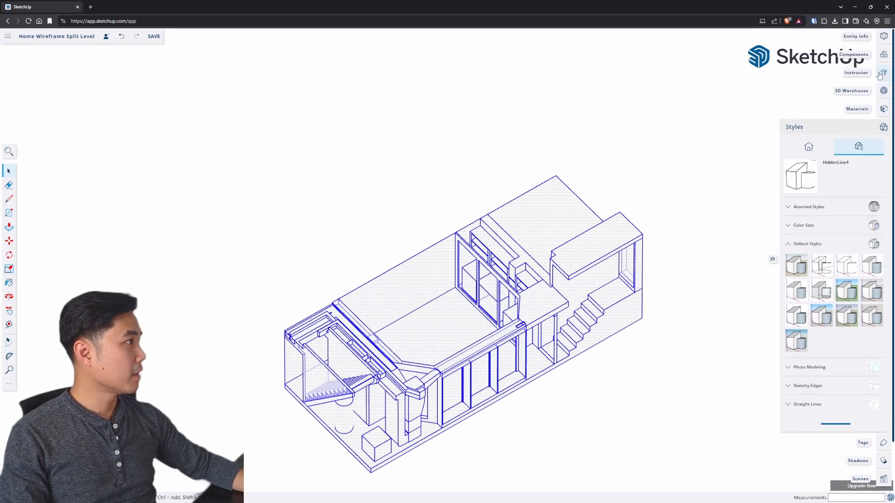
pyautogui.click(884, 37)
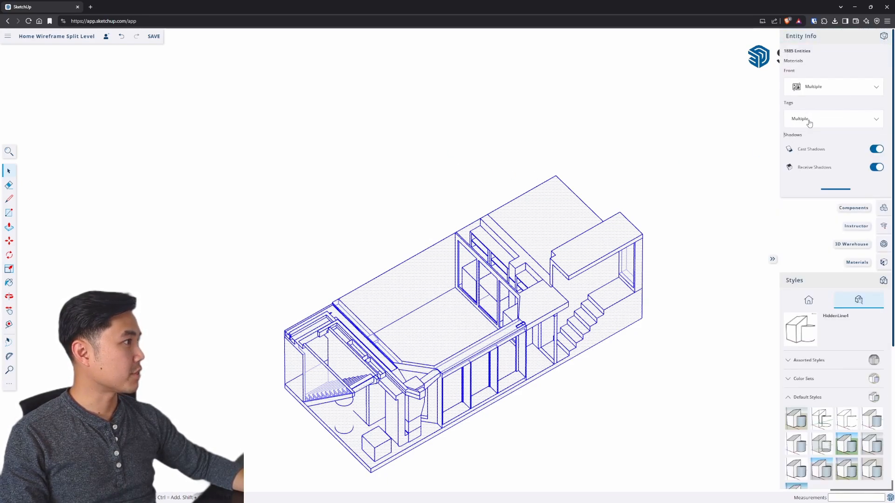
pyautogui.click(810, 123)
pyautogui.click(839, 68)
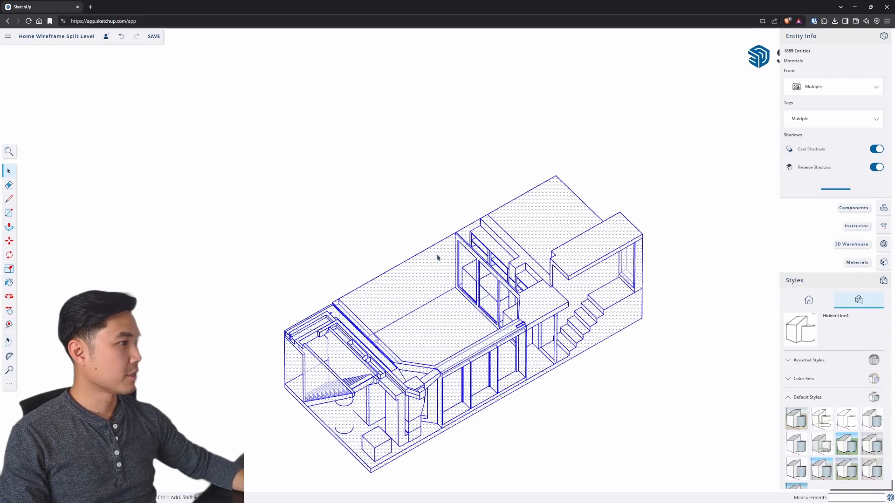
pyautogui.click(859, 121)
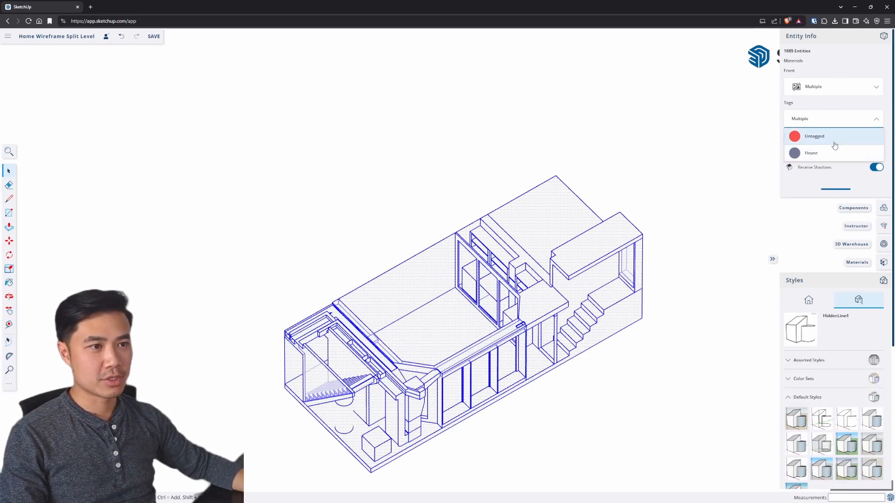
pyautogui.click(671, 159)
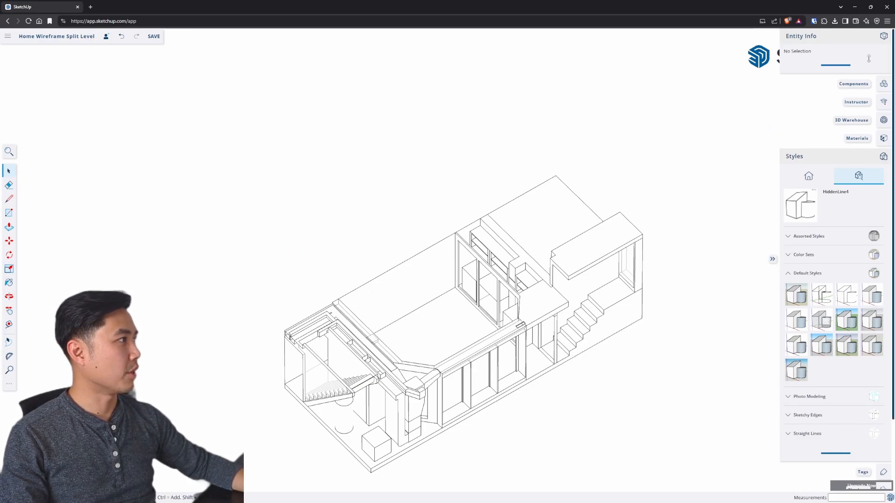
pyautogui.click(884, 38)
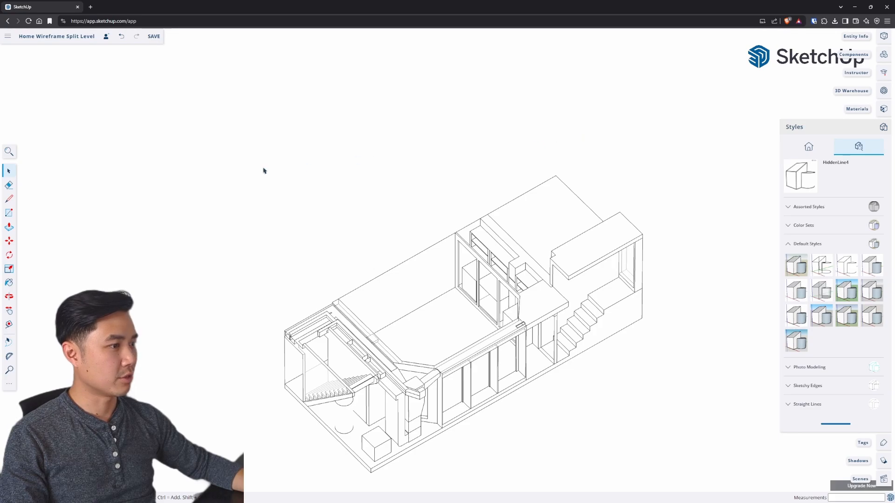
# Step: Examine the isolated lowest level from different angles and distances
pyautogui.press('o')
pyautogui.moveTo(354, 255); pyautogui.dragTo(331, 185)
pyautogui.scroll(2, 414, 214)
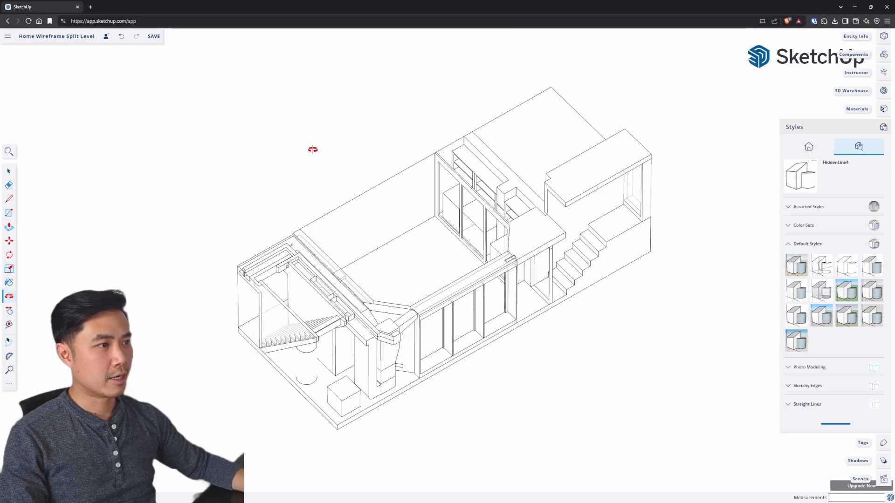
pyautogui.scroll(-4, 297, 147)
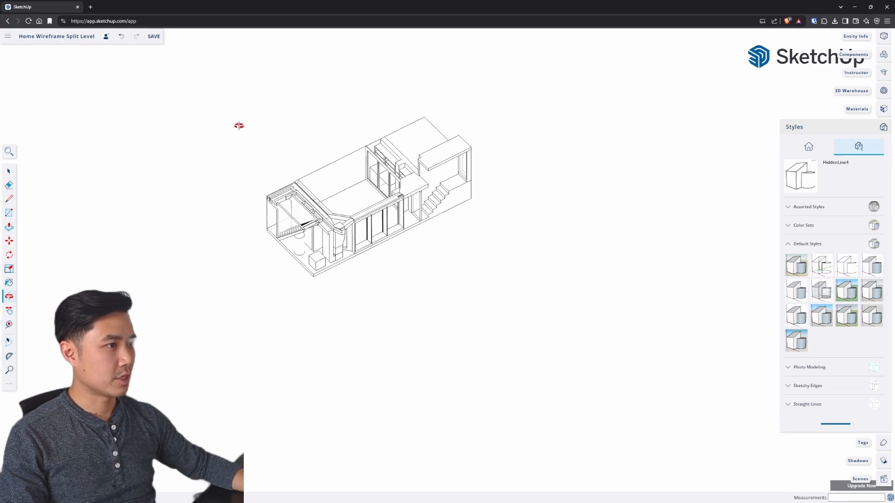
pyautogui.moveTo(247, 126); pyautogui.dragTo(399, 275)
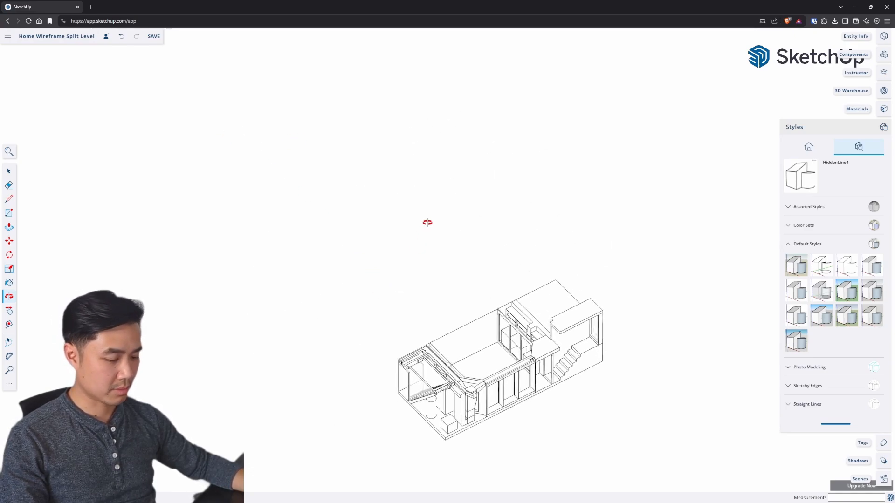
pyautogui.moveTo(486, 191); pyautogui.dragTo(553, 240)
pyautogui.press('j')
pyautogui.scroll(-1, 532, 195)
pyautogui.moveTo(536, 166); pyautogui.dragTo(509, 193)
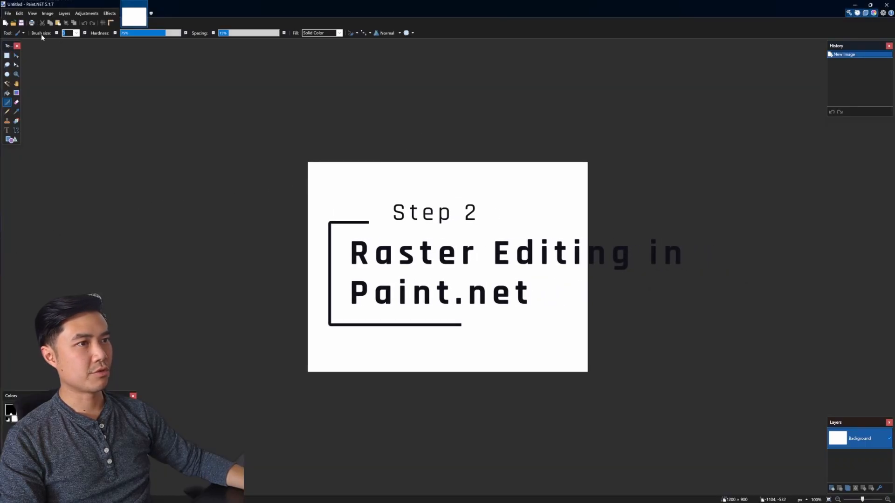
# Step: In Paint.NET, open Home Wireframe Split Level.png from the Downloads folder
pyautogui.click(7, 13)
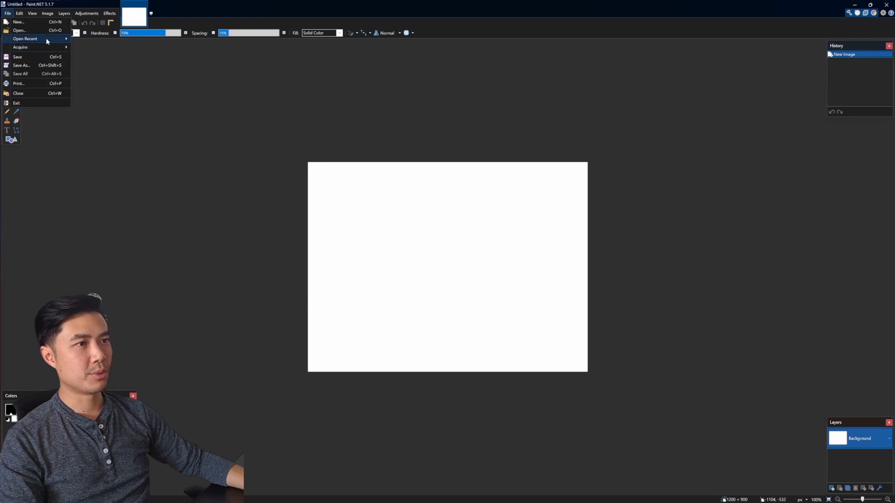
pyautogui.click(291, 114)
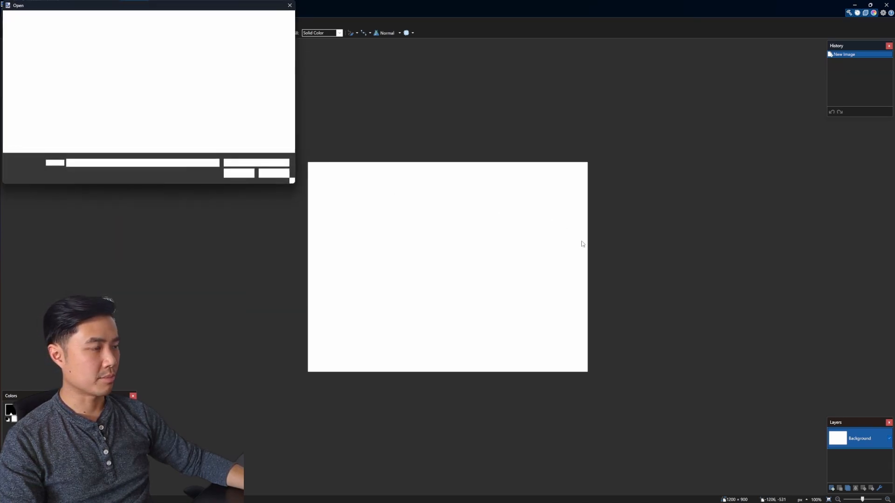
pyautogui.moveTo(200, 6); pyautogui.dragTo(405, 155)
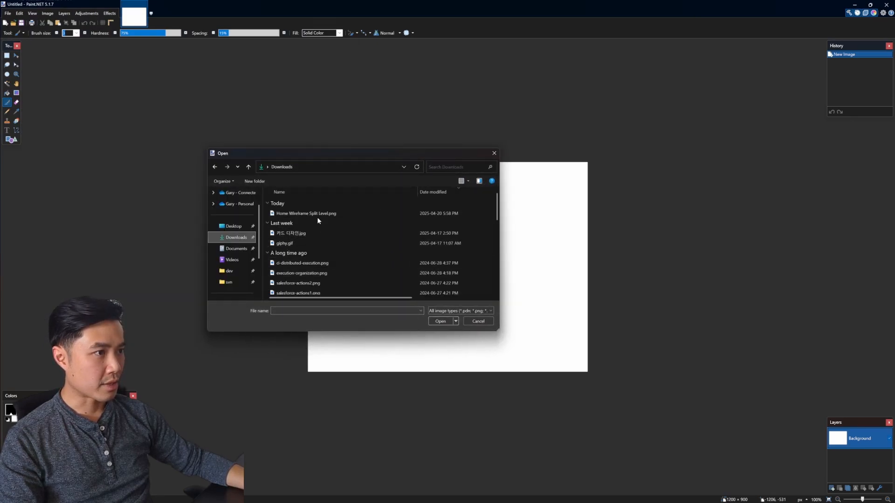
pyautogui.doubleClick(316, 212)
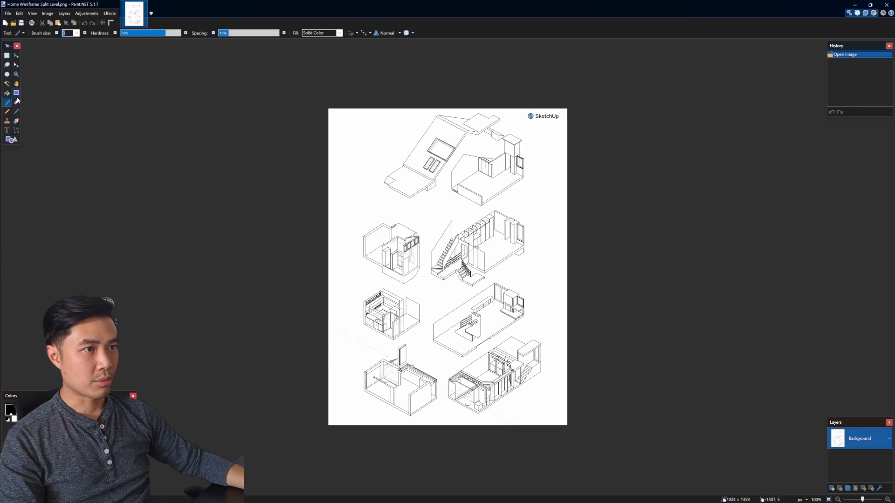
# Step: Cover the SketchUp logo in the corner of the image with a filled white rectangle
pyautogui.click(11, 140)
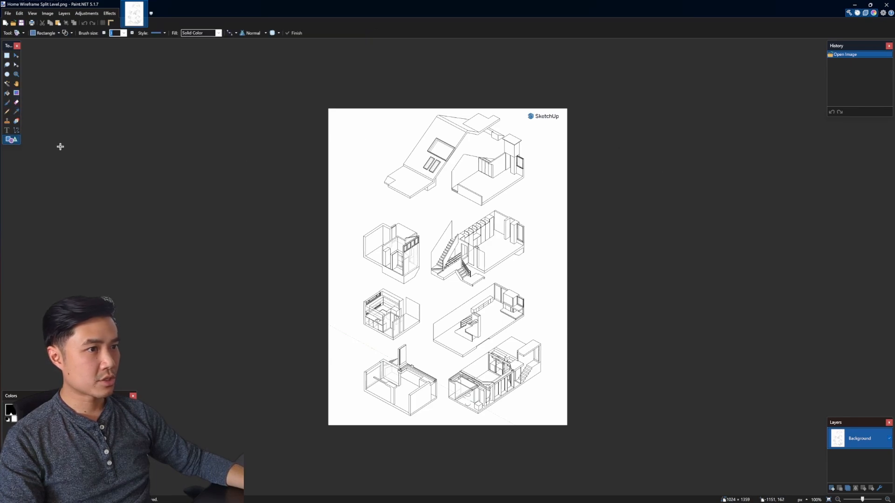
pyautogui.click(65, 33)
pyautogui.click(88, 48)
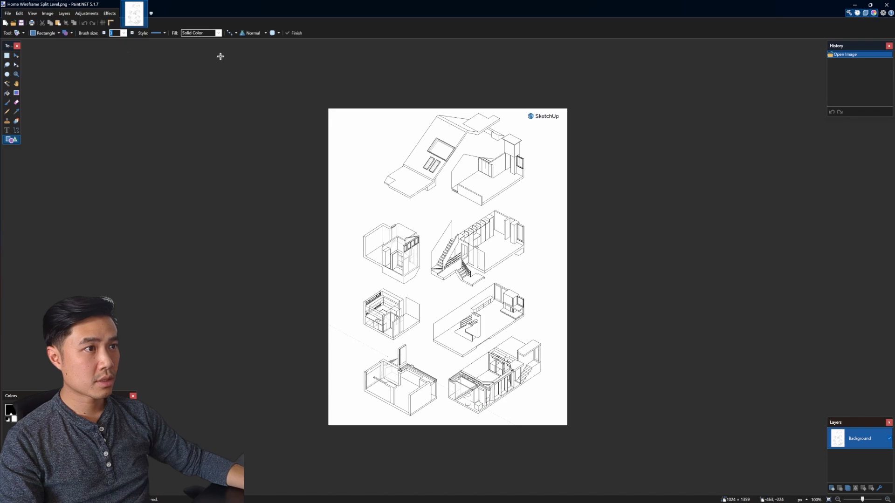
pyautogui.moveTo(524, 123); pyautogui.dragTo(591, 96)
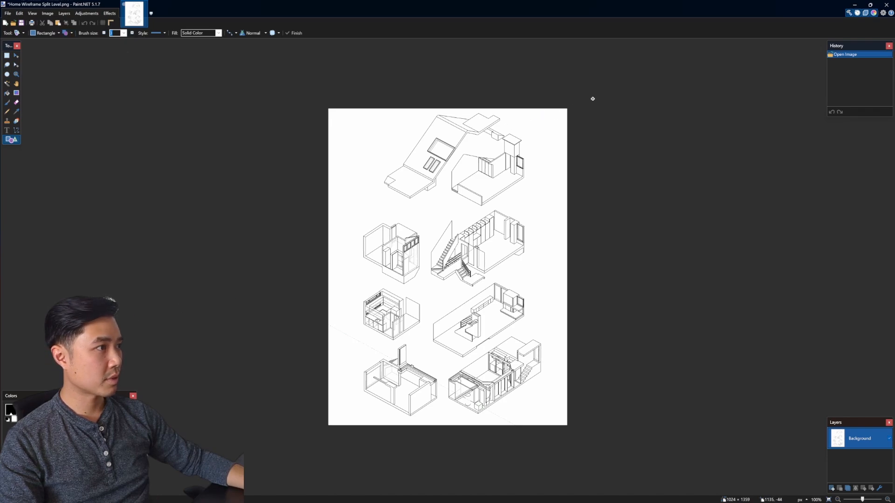
pyautogui.press('Return')
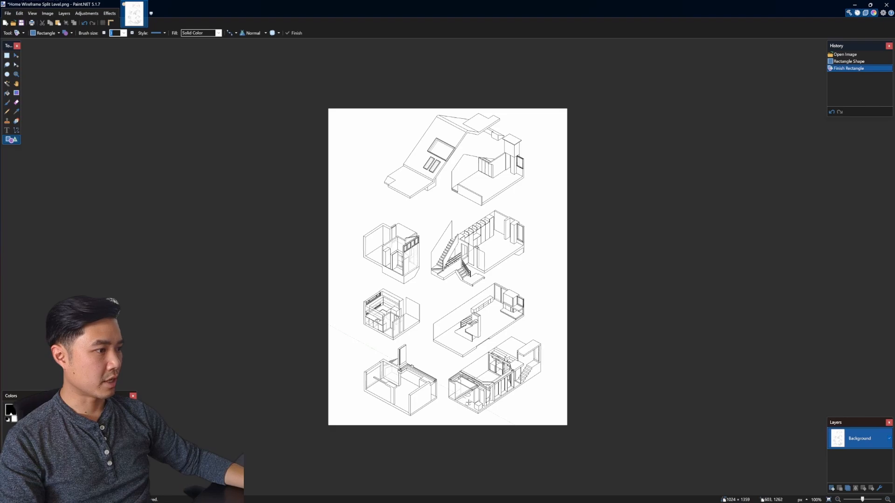
# Step: Add a small black Pencil mark beside the incomplete cylinder in the front room of the lowest level
pyautogui.scroll(6, 468, 402)
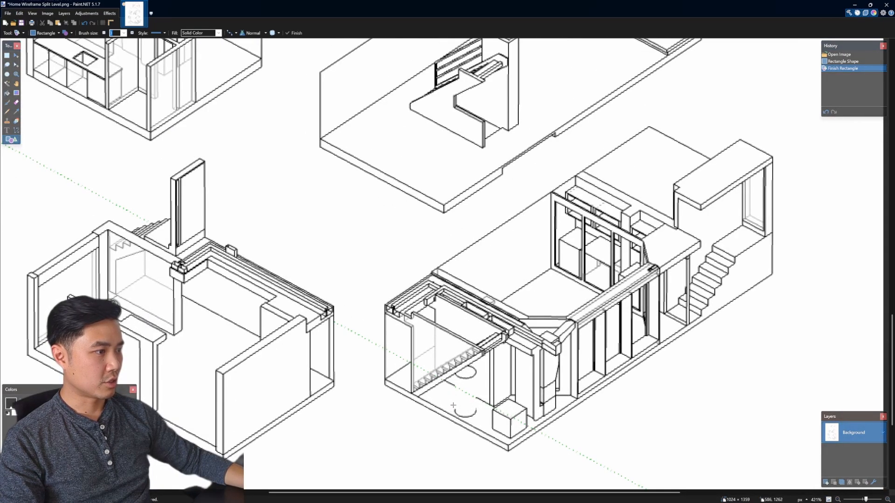
pyautogui.click(7, 112)
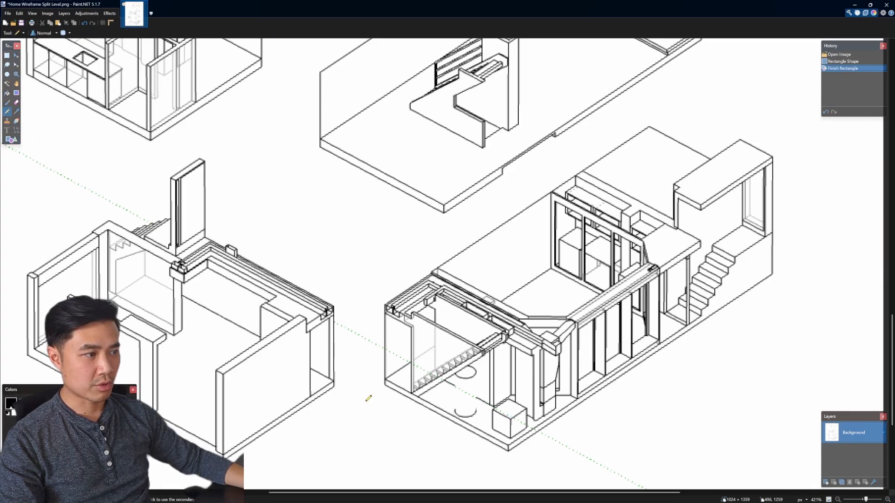
pyautogui.click(457, 407)
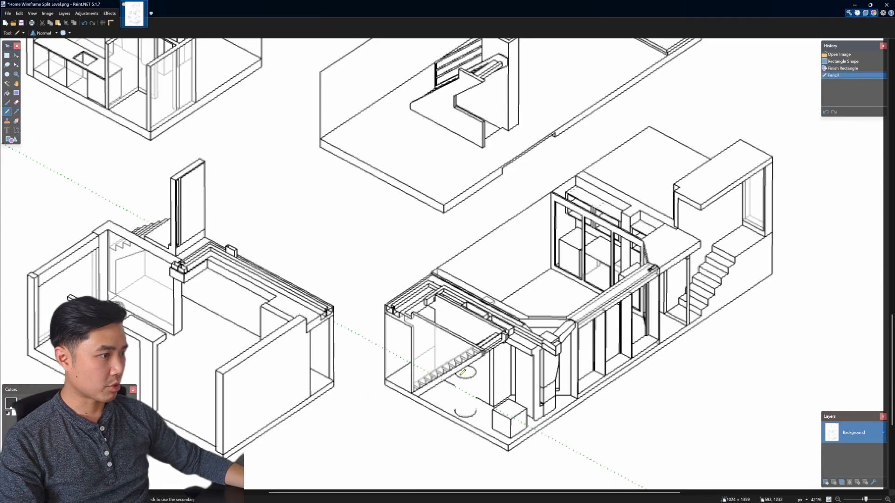
# Step: Draw straight vertical lines between the cylinder's two curved outlines to complete its missing sides
pyautogui.click(16, 131)
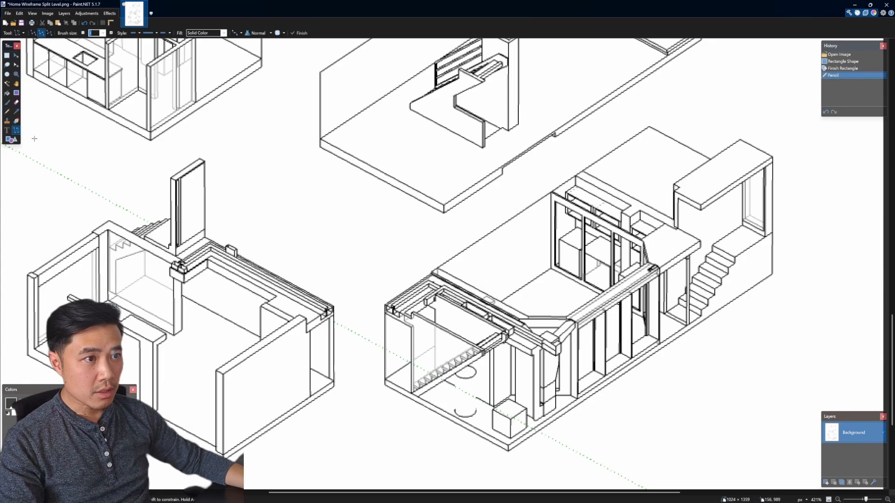
pyautogui.press('Return')
pyautogui.moveTo(452, 409); pyautogui.dragTo(454, 376)
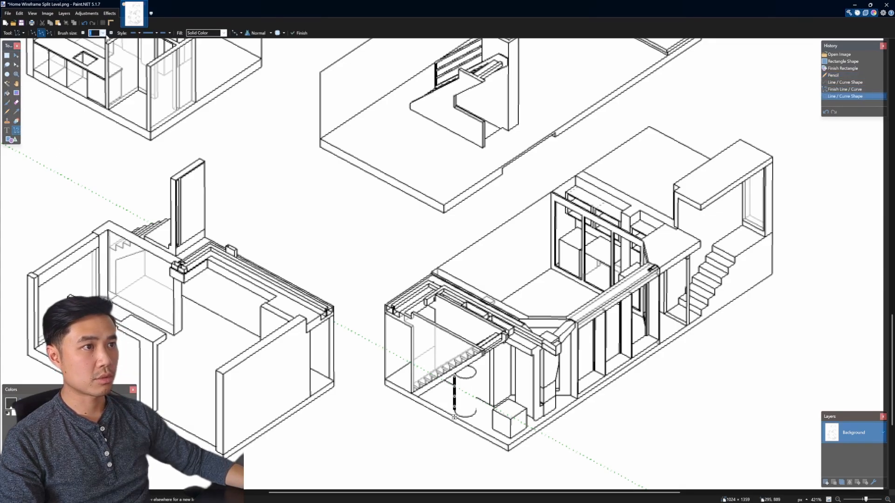
# Step: Thin the cylinder's left side line by reducing the brush size, and draw a matching vertical line along its right side
pyautogui.click(83, 32)
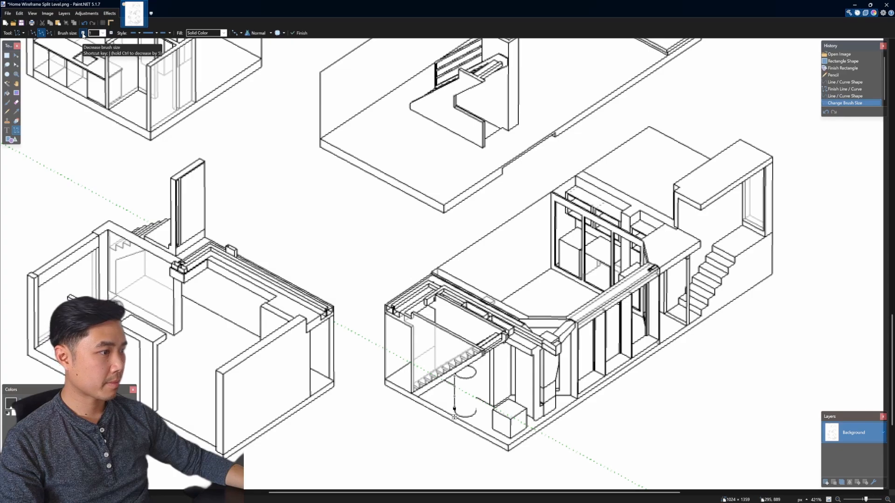
pyautogui.click(83, 32)
pyautogui.moveTo(454, 408)
pyautogui.mouseDown()
pyautogui.moveTo(475, 410)
pyautogui.moveTo(475, 370)
pyautogui.mouseUp()
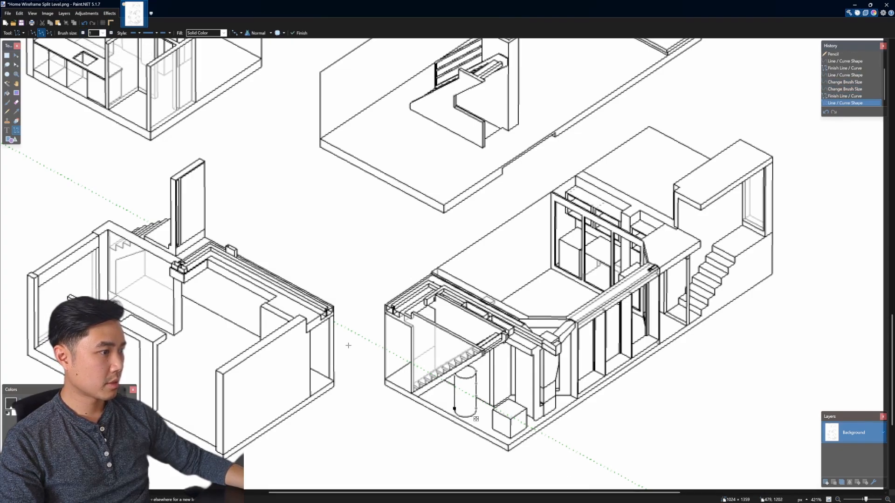
pyautogui.click(344, 342)
# Step: Invert the colors of the whole wireframe image to get white lines on a black background
pyautogui.scroll(-3, 328, 236)
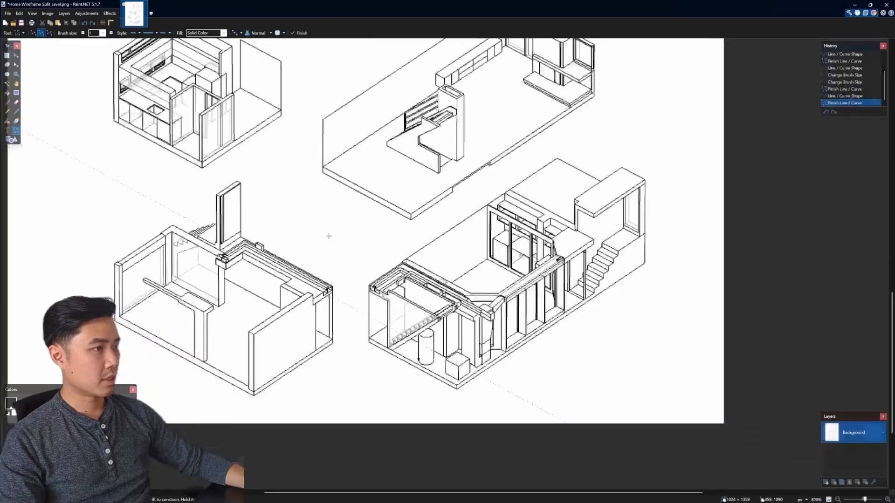
pyautogui.scroll(5, 288, 217)
pyautogui.scroll(-2, 288, 216)
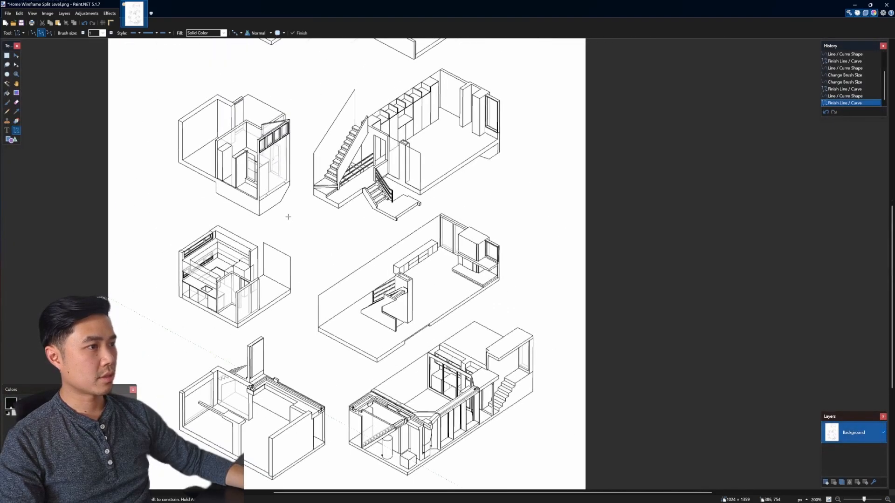
pyautogui.scroll(3, 288, 217)
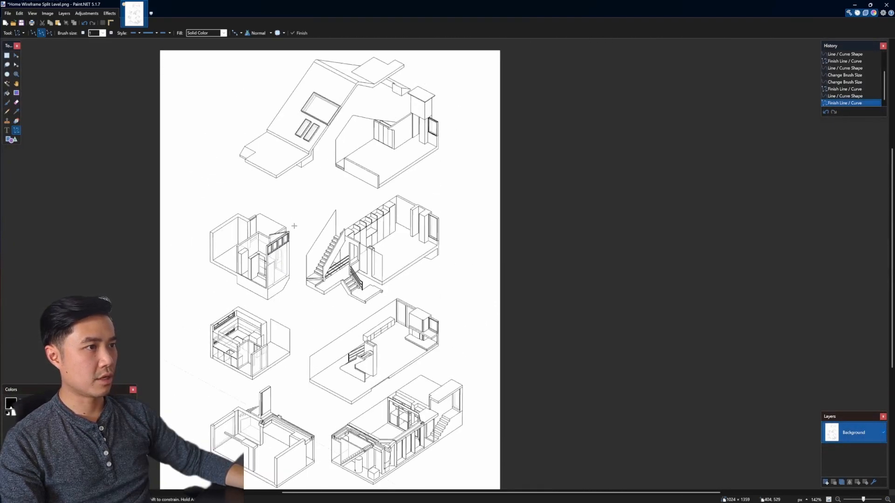
pyautogui.click(81, 14)
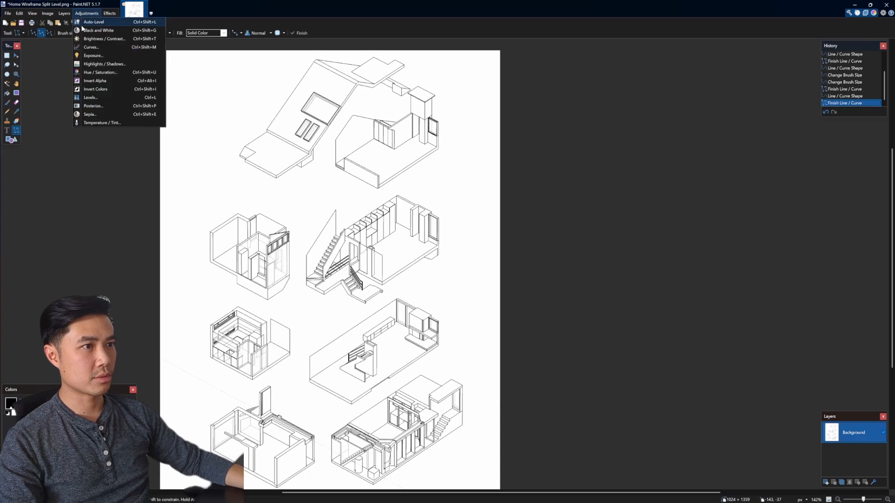
pyautogui.click(99, 90)
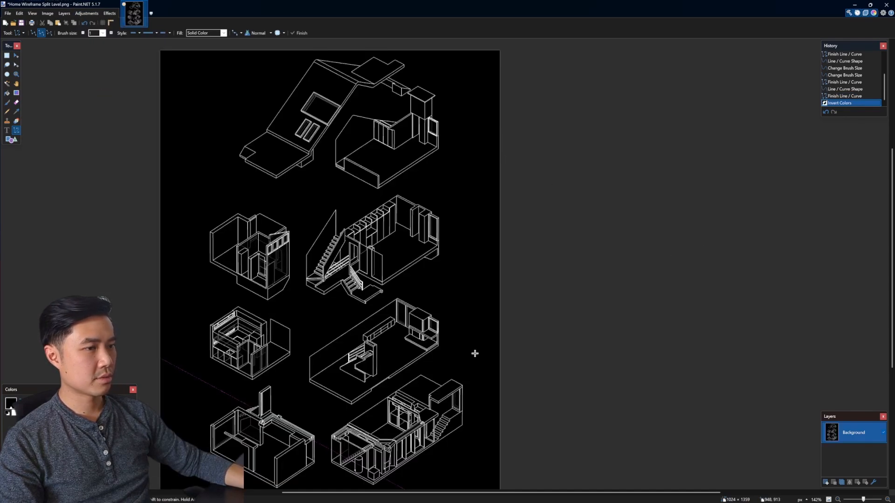
pyautogui.scroll(-1, 562, 358)
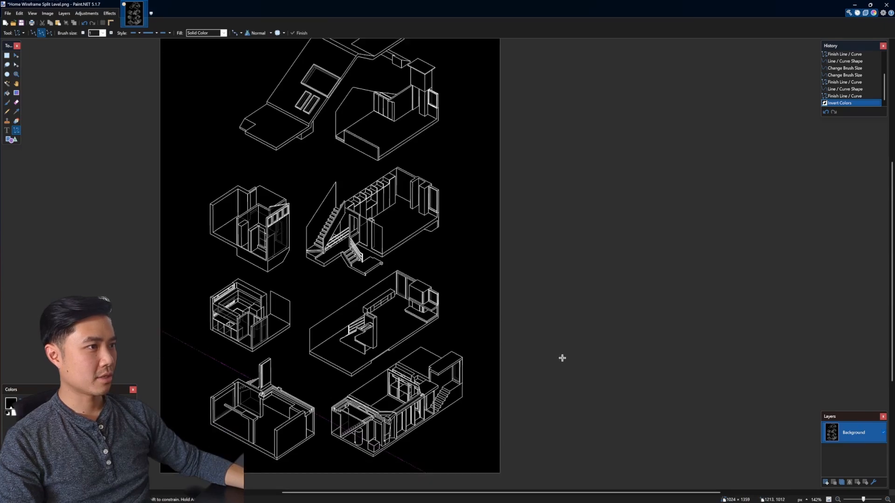
pyautogui.scroll(1, 590, 331)
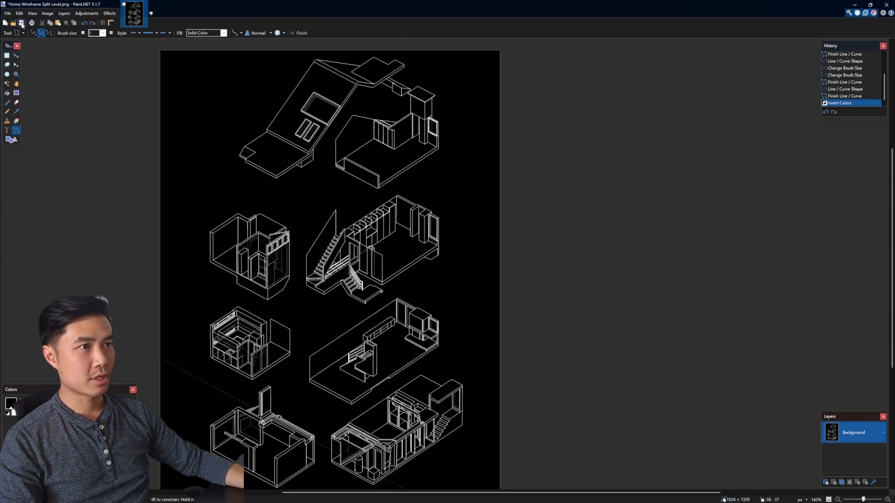
# Step: Save the inverted image over the existing PNG with Auto-detect bit depth
pyautogui.click(22, 25)
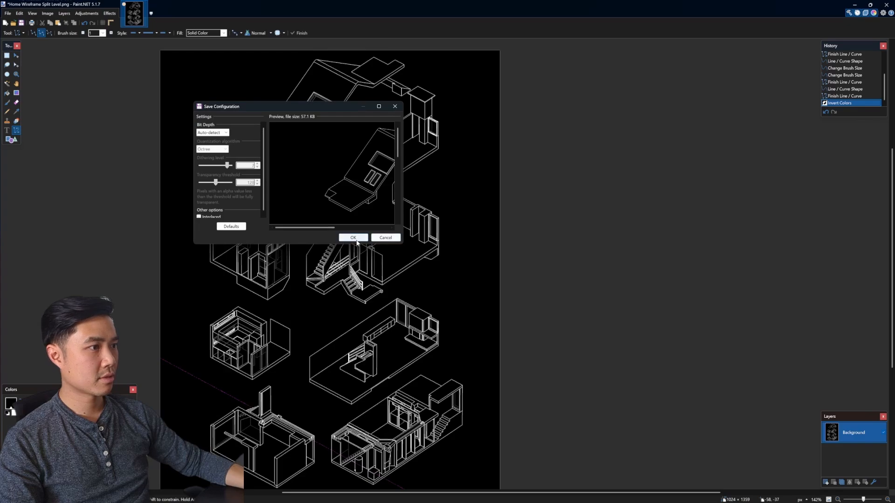
pyautogui.click(355, 238)
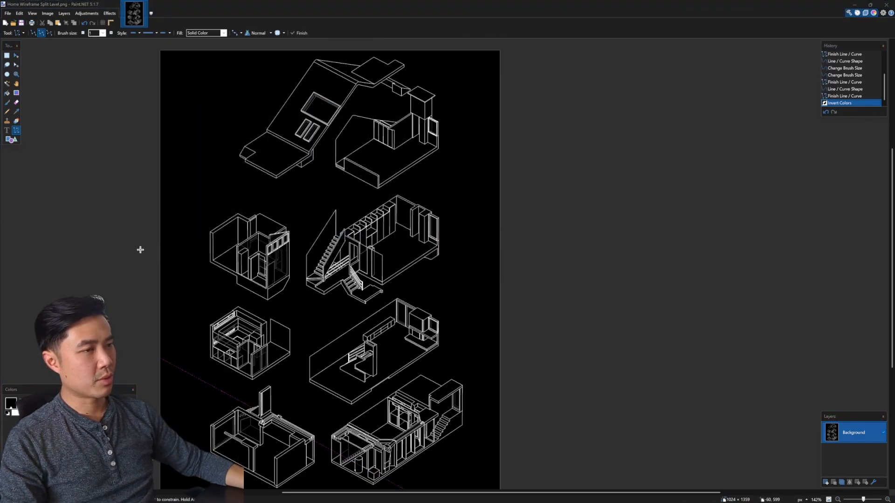
pyautogui.moveTo(320, 493); pyautogui.dragTo(266, 491)
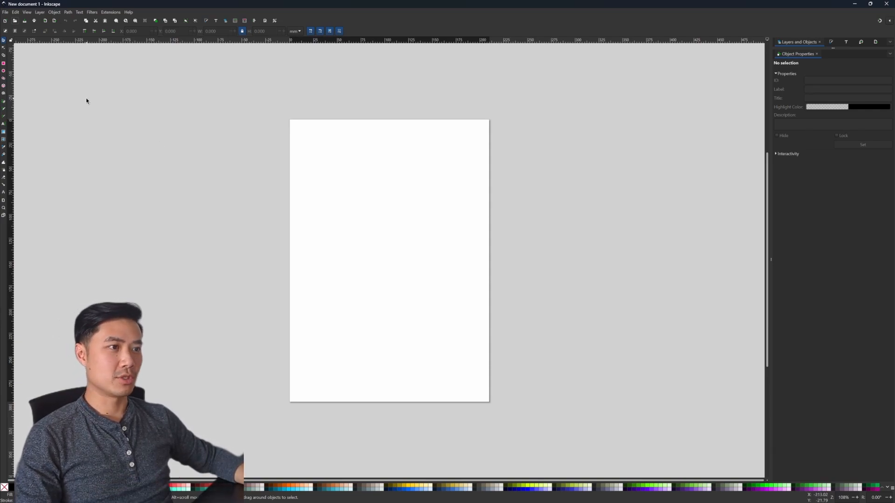
# Step: In Inkscape, import Home Wireframe Split Level.png from the Downloads folder as an embedded image and move it over the blank page
pyautogui.click(14, 21)
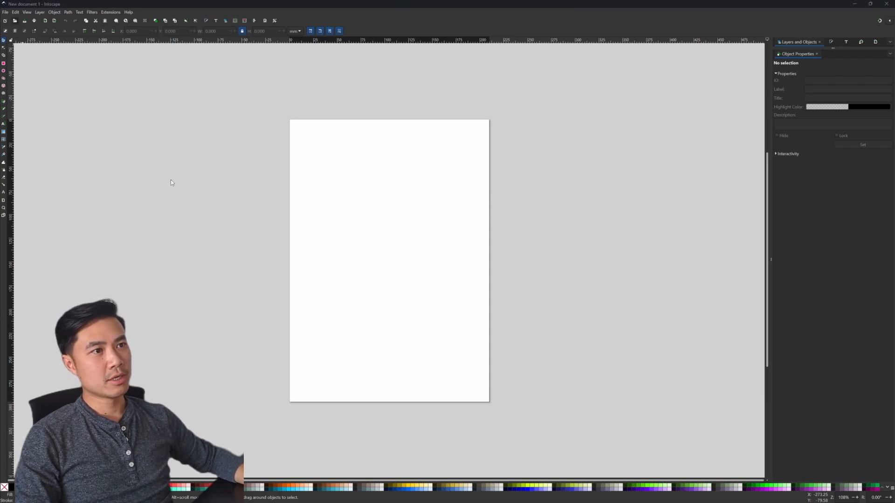
pyautogui.click(388, 215)
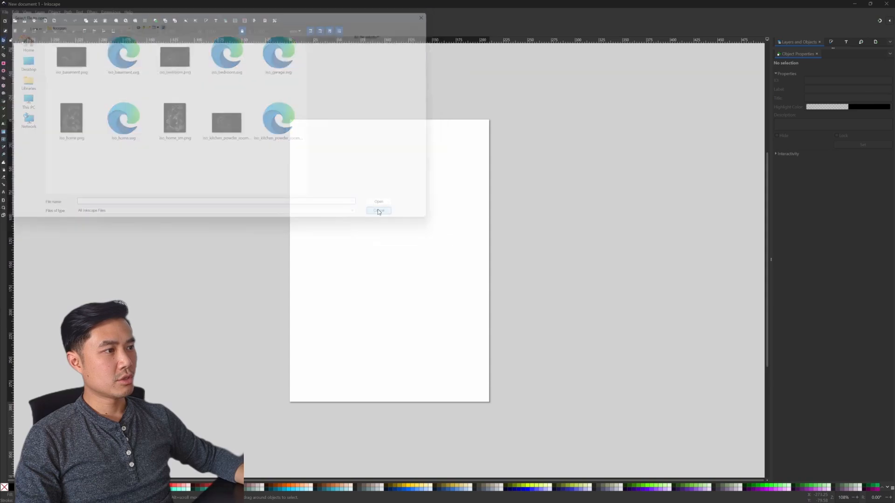
pyautogui.click(5, 14)
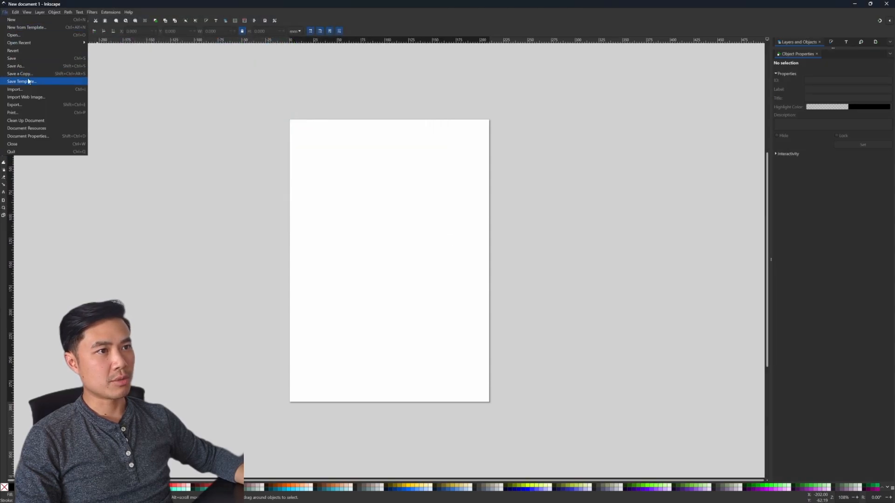
pyautogui.click(28, 90)
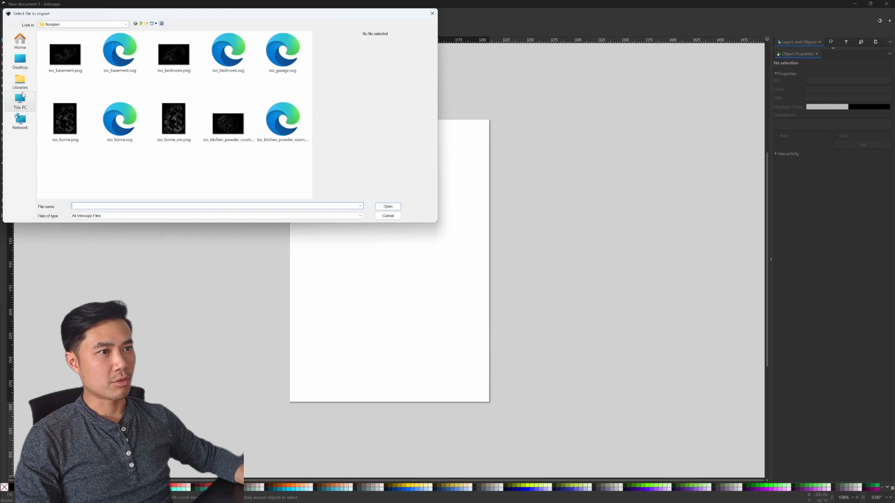
pyautogui.click(54, 24)
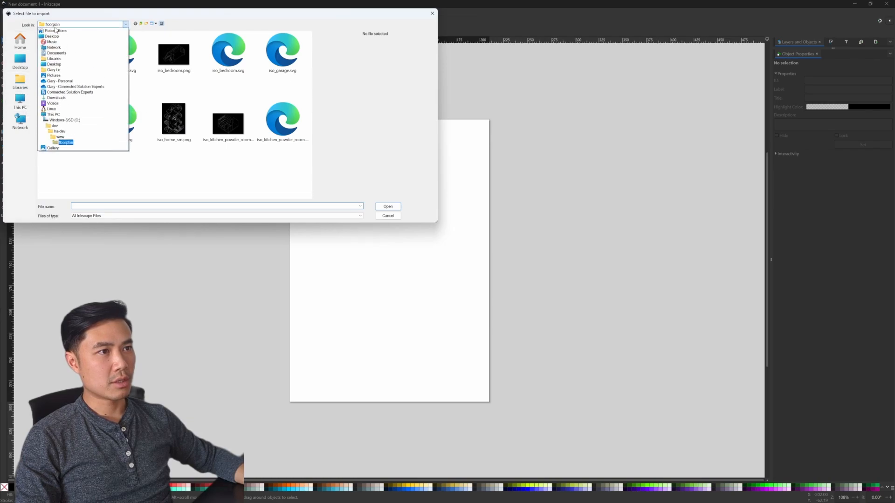
pyautogui.click(56, 98)
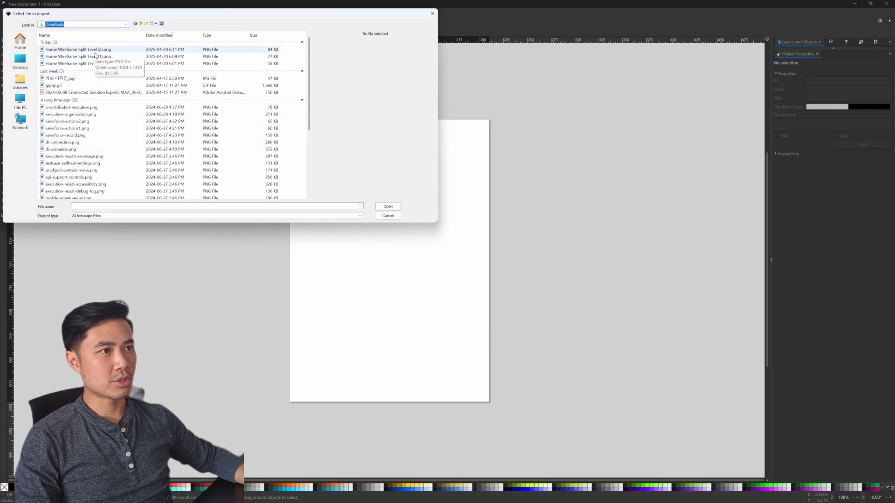
pyautogui.doubleClick(106, 66)
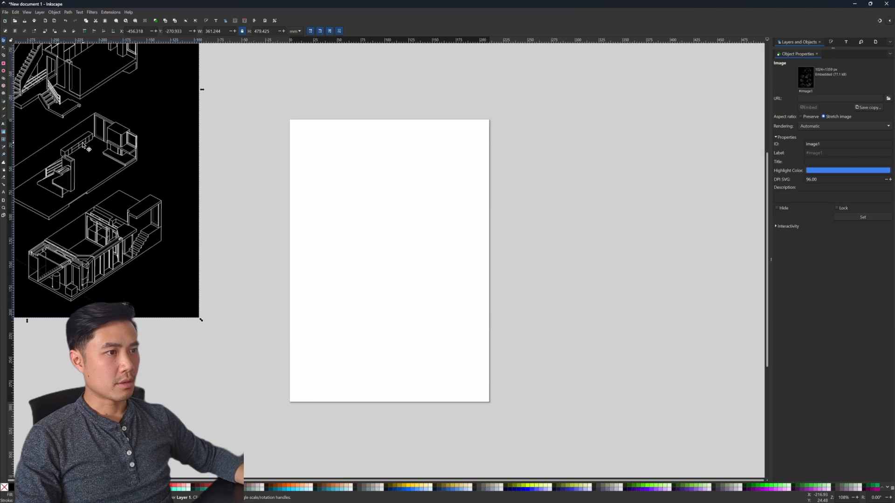
pyautogui.moveTo(82, 142); pyautogui.dragTo(480, 300)
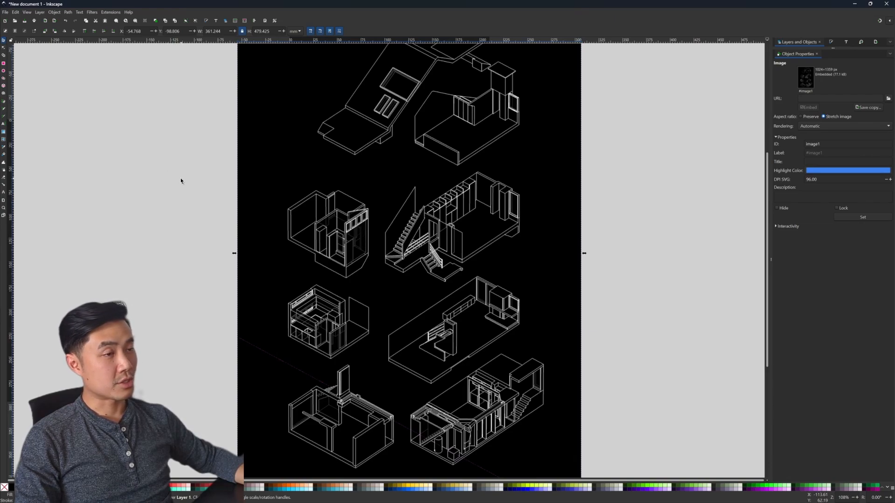
# Step: Trace the outline of the uppermost floor's right-hand room with the Pen tool as a closed path of straight segments
pyautogui.press('b')
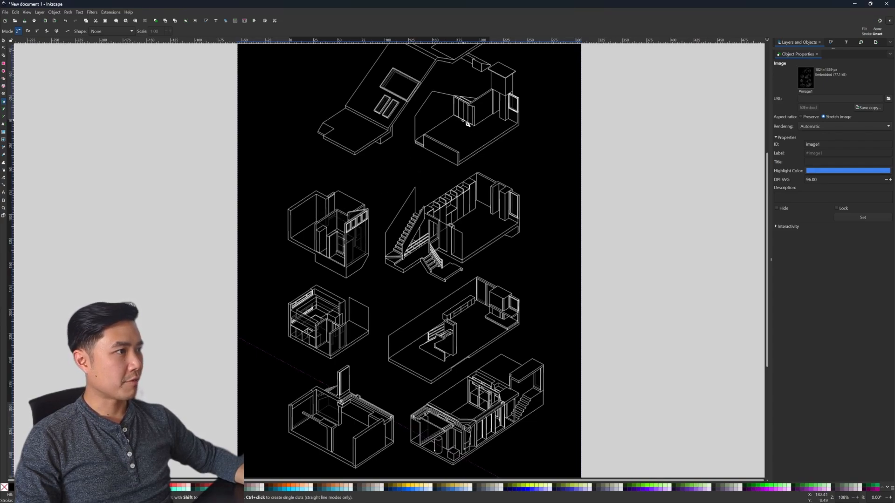
pyautogui.hscroll(-1, 451, 127)
pyautogui.hscroll(-1, 456, 131)
pyautogui.hscroll(1, 456, 130)
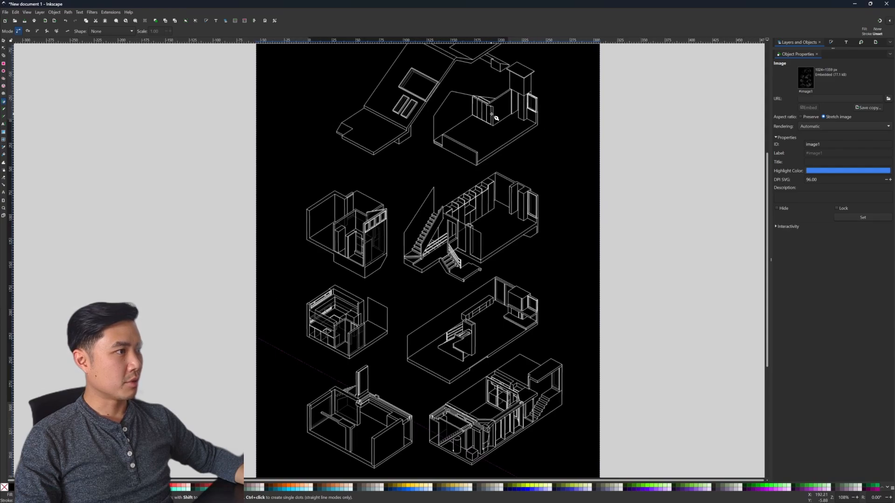
pyautogui.scroll(4, 495, 116)
pyautogui.scroll(4, 499, 117)
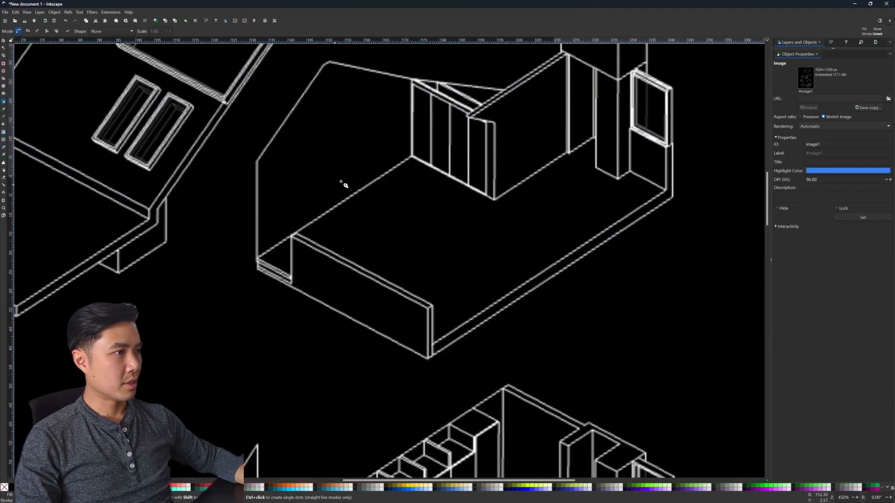
pyautogui.click(256, 294)
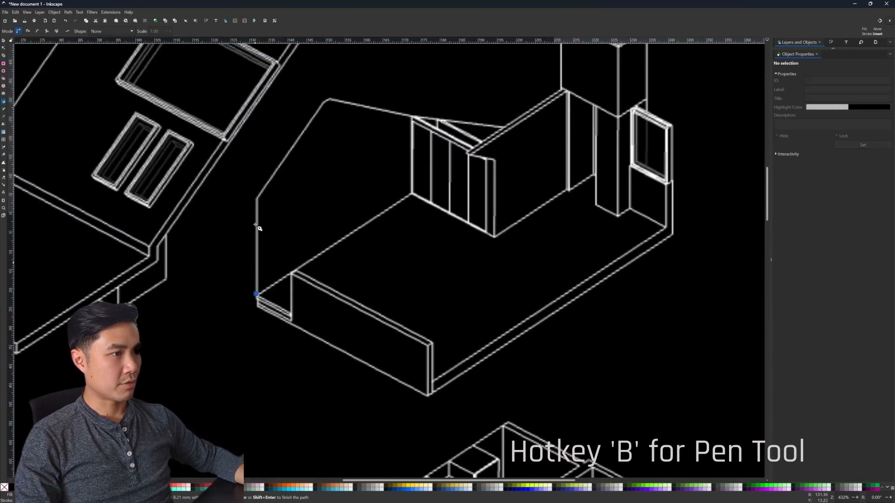
pyautogui.click(257, 198)
pyautogui.click(322, 100)
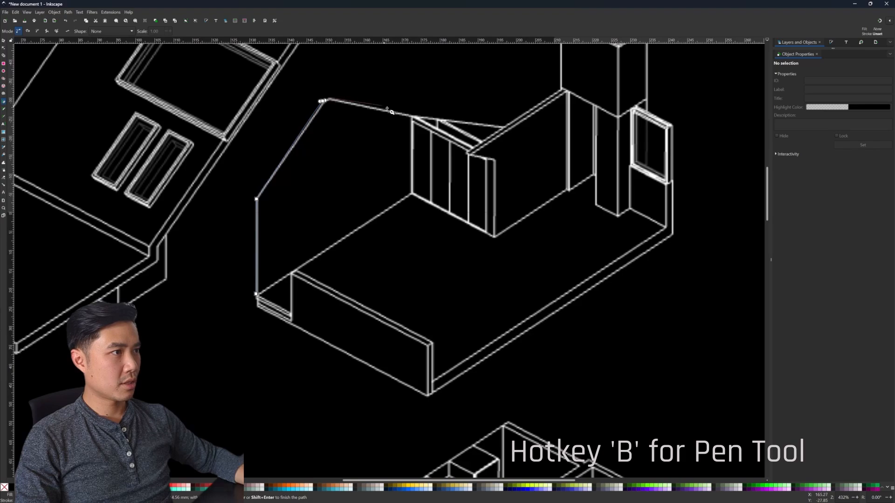
pyautogui.click(469, 151)
pyautogui.click(563, 91)
pyautogui.click(619, 118)
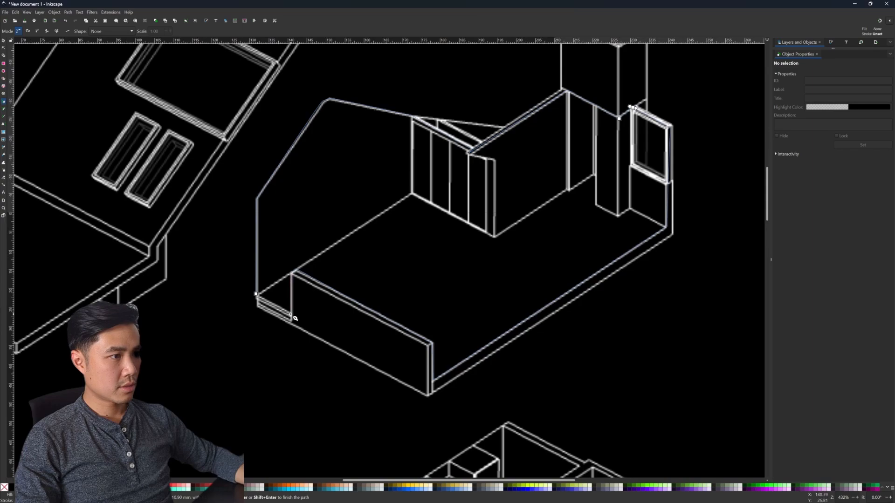
pyautogui.click(256, 294)
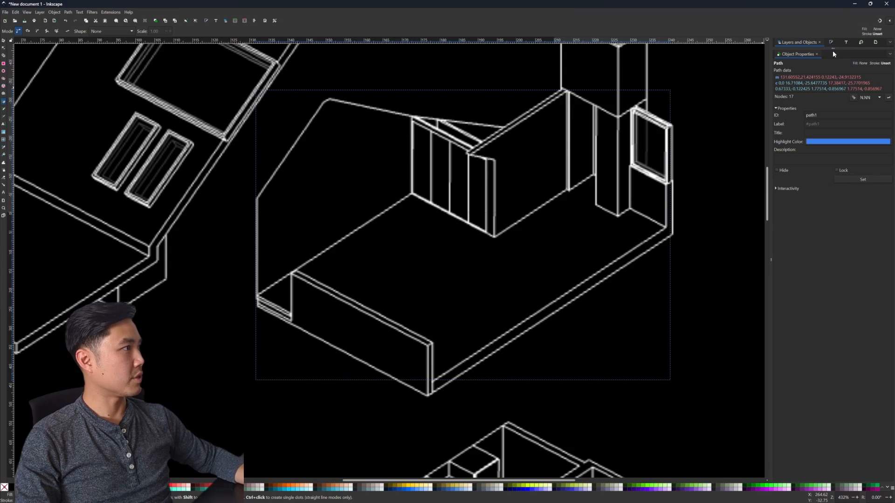
# Step: Enlarge the Layers and Objects list to show the layer's objects, and set the canvas display mode to Outline overlay
pyautogui.moveTo(832, 49); pyautogui.dragTo(818, 281)
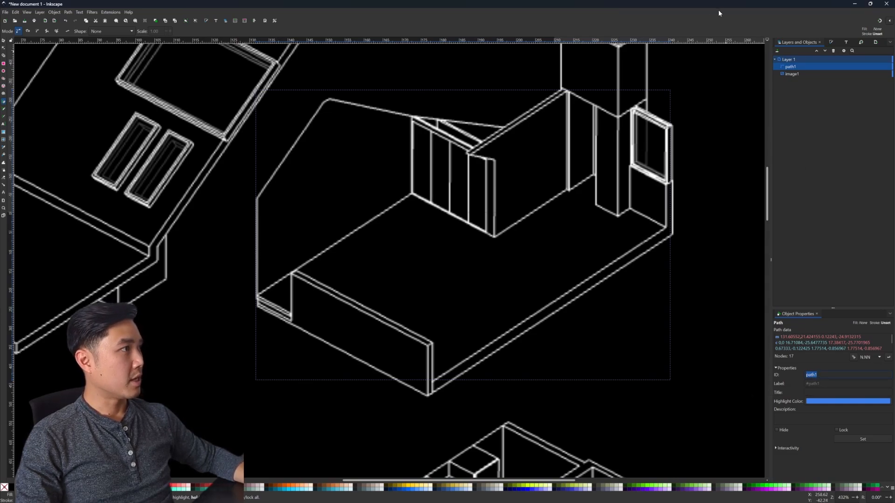
pyautogui.click(767, 39)
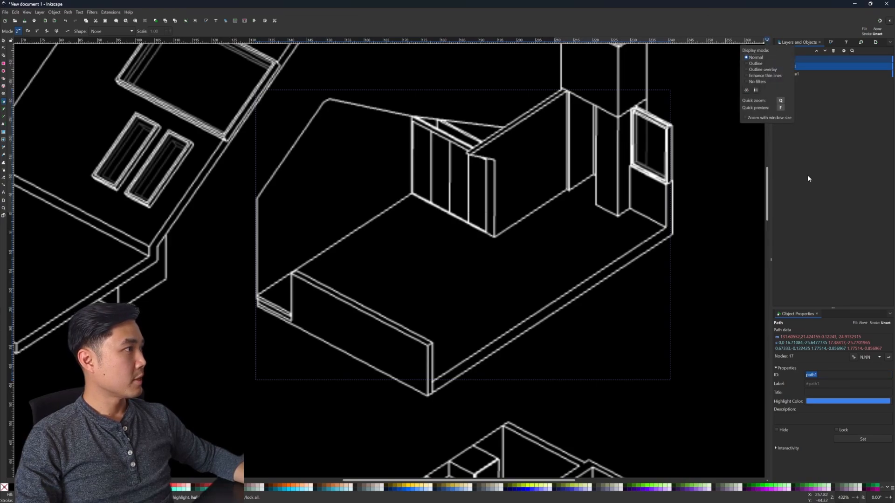
pyautogui.click(754, 71)
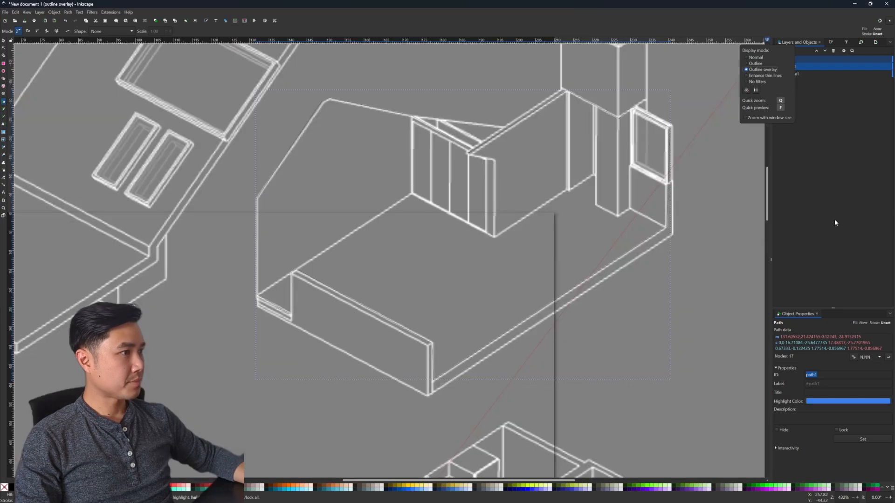
pyautogui.click(840, 219)
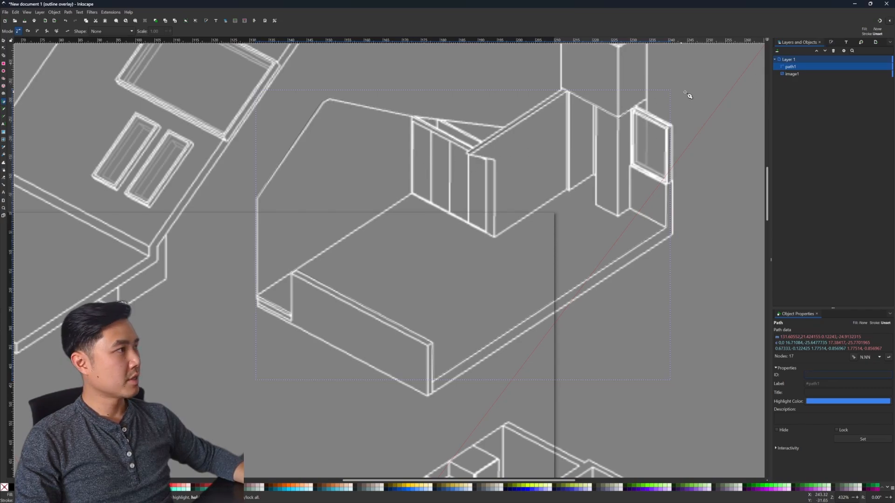
# Step: Give the traced room path a flat red stroke, color e91111ff
pyautogui.click(829, 42)
pyautogui.click(783, 58)
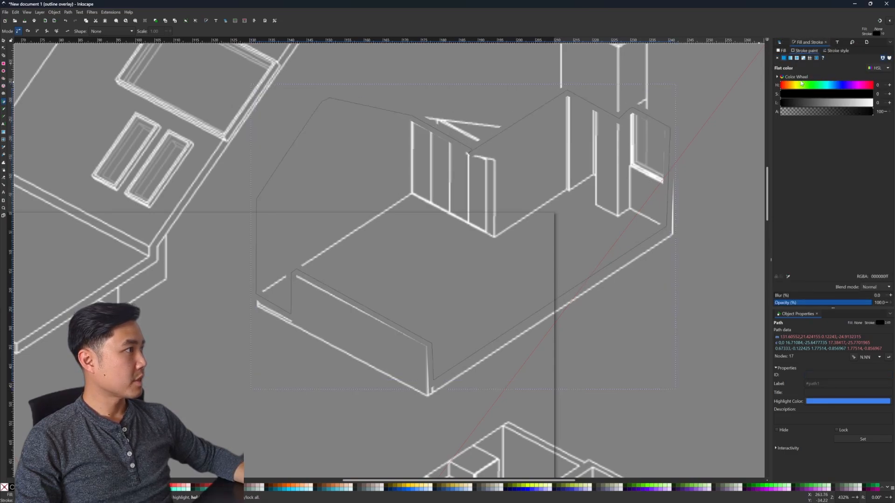
pyautogui.click(872, 103)
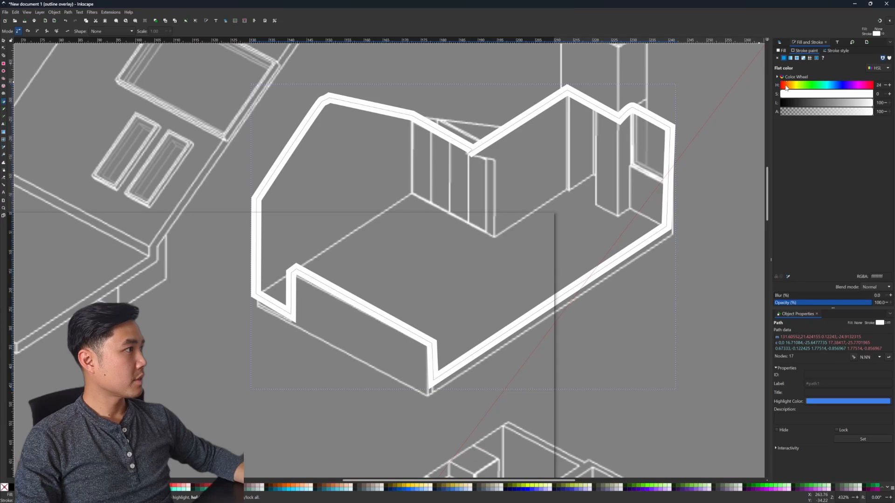
pyautogui.moveTo(844, 93); pyautogui.dragTo(871, 97)
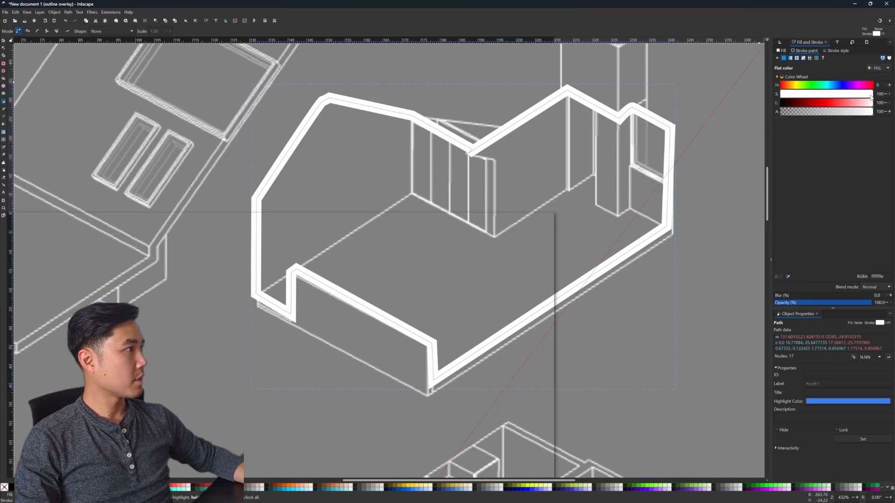
pyautogui.click(826, 104)
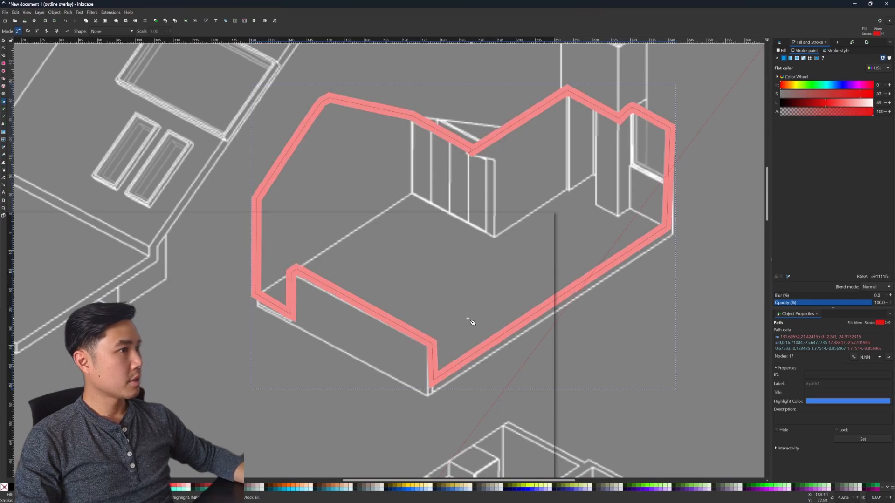
# Step: Switch the canvas display mode to Normal and remove the traced room path's stroke paint
pyautogui.click(766, 40)
pyautogui.click(746, 57)
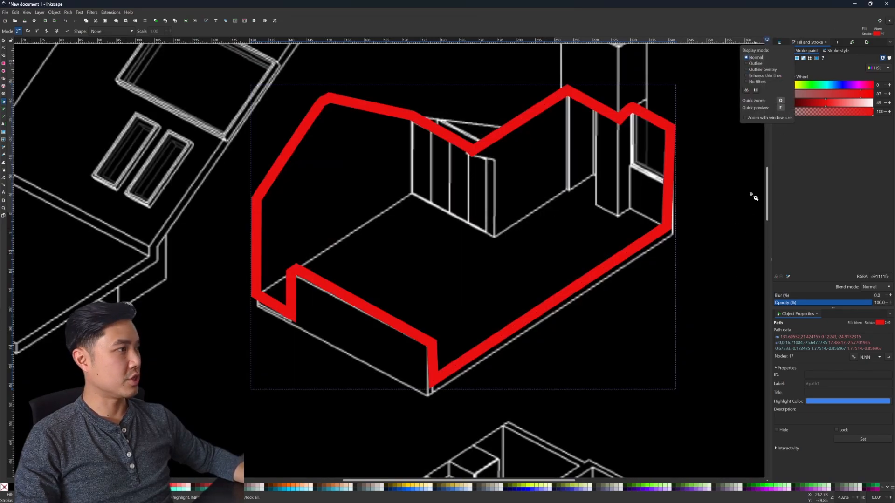
pyautogui.click(845, 188)
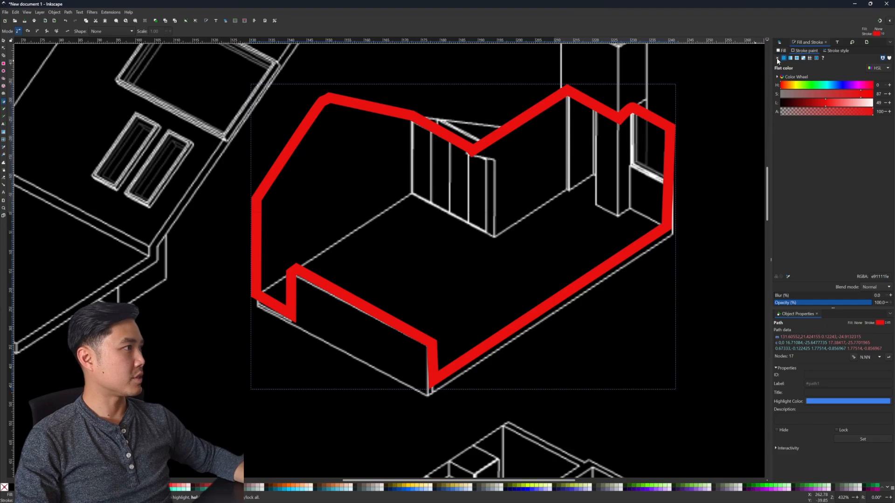
pyautogui.click(776, 58)
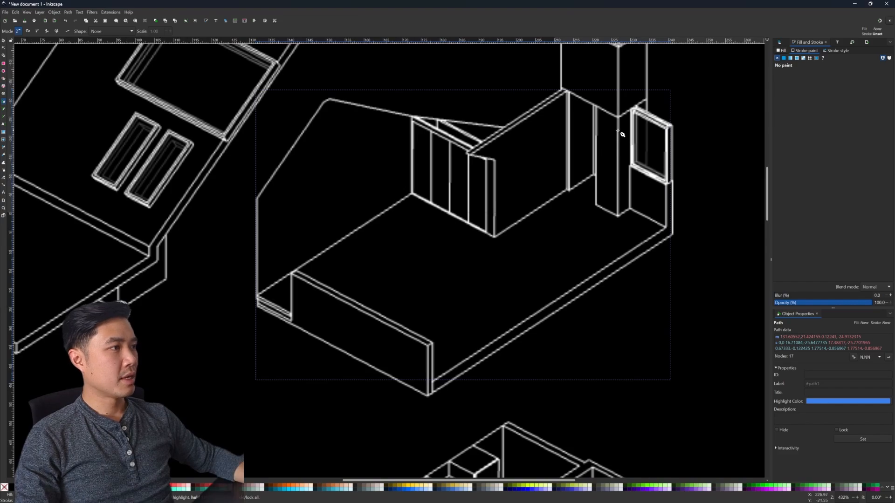
# Step: Set the canvas display mode back to Outline overlay
pyautogui.click(767, 39)
pyautogui.click(762, 70)
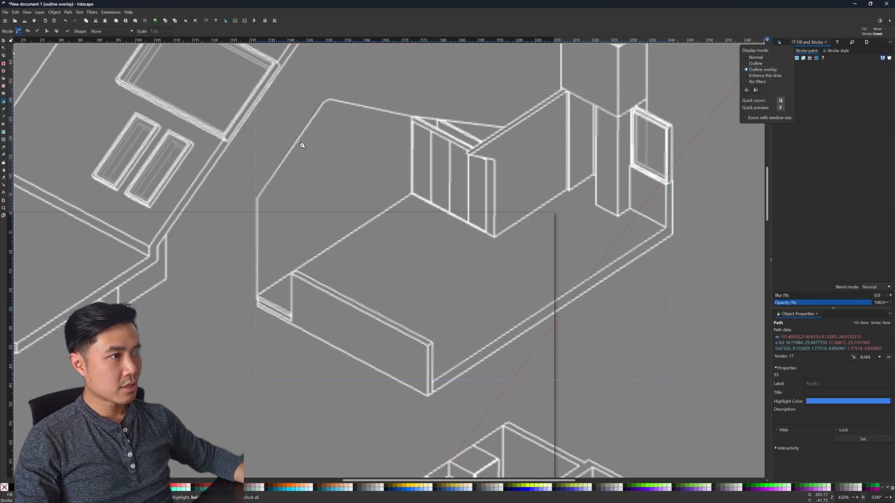
pyautogui.click(393, 21)
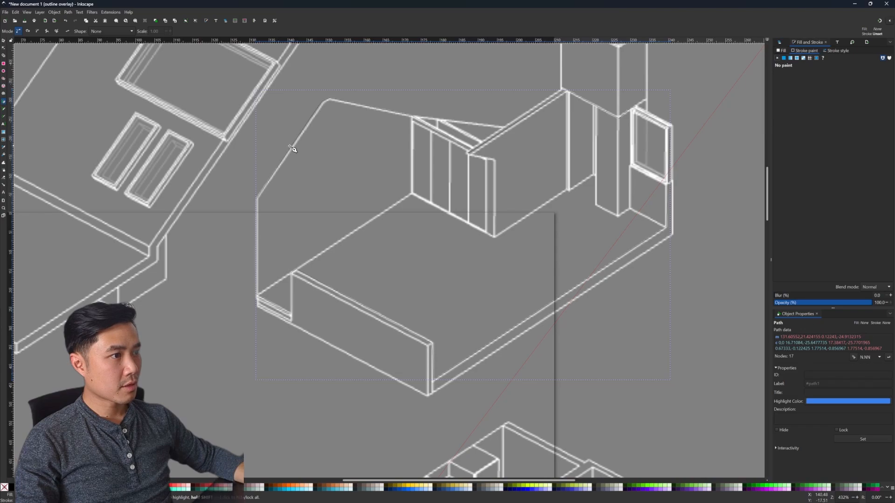
# Step: With the Node tool, shift the traced room path's upper-left wall corner node slightly inward
pyautogui.keyDown('ctrl'); pyautogui.scroll(2, 292, 148); pyautogui.keyUp('ctrl')
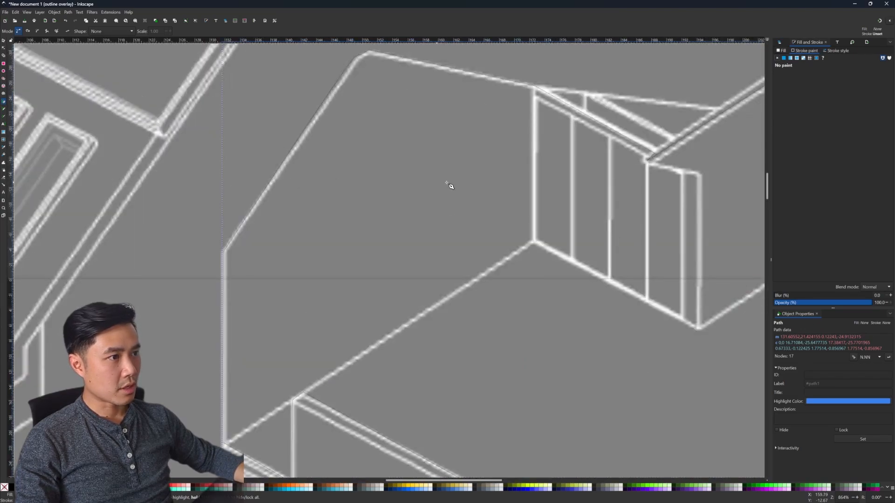
pyautogui.keyDown('ctrl'); pyautogui.scroll(-3, 539, 191); pyautogui.keyUp('ctrl')
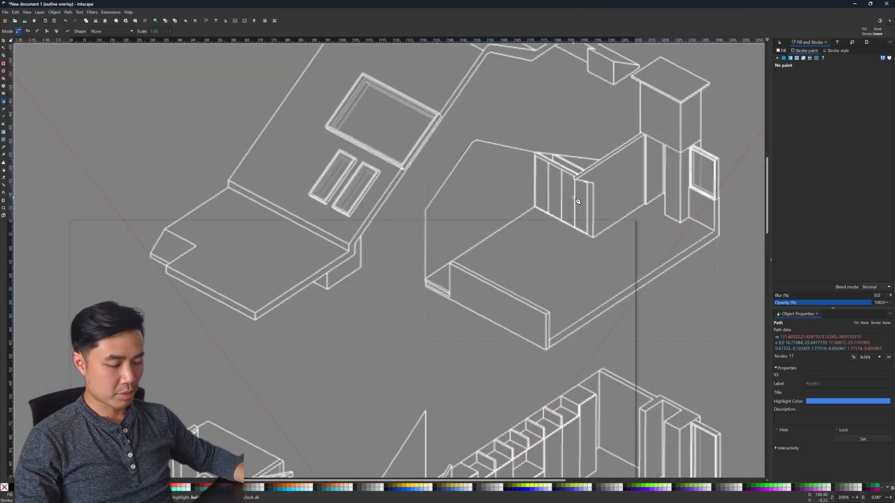
pyautogui.press('n')
pyautogui.press('Escape')
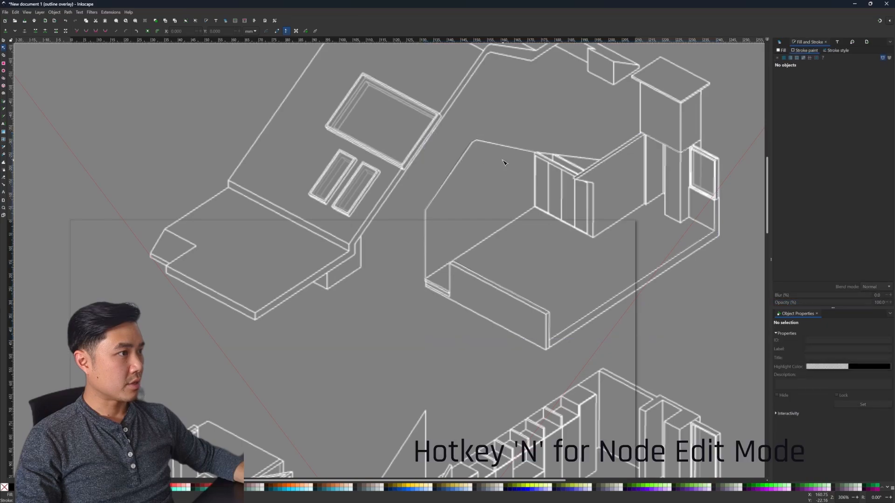
pyautogui.click(455, 168)
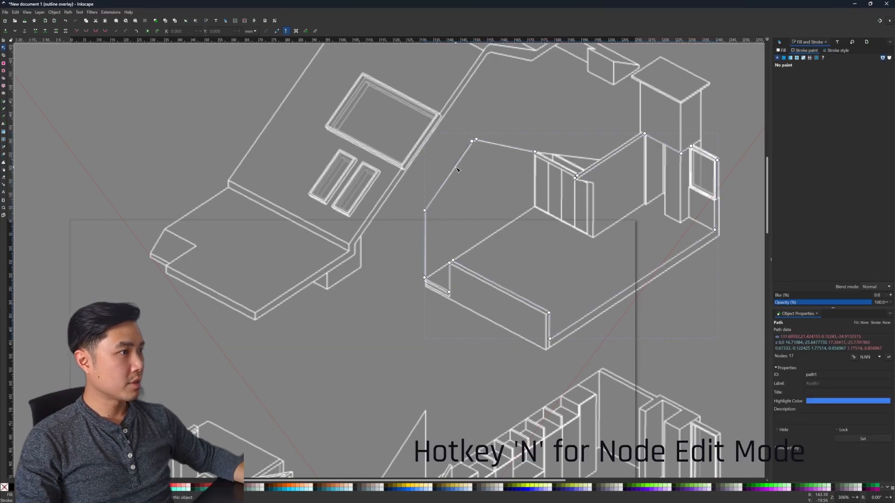
pyautogui.click(426, 212)
pyautogui.moveTo(431, 214)
pyautogui.mouseDown()
pyautogui.moveTo(469, 213)
pyautogui.moveTo(419, 213)
pyautogui.moveTo(410, 191)
pyautogui.moveTo(431, 219)
pyautogui.moveTo(426, 212)
pyautogui.mouseUp()
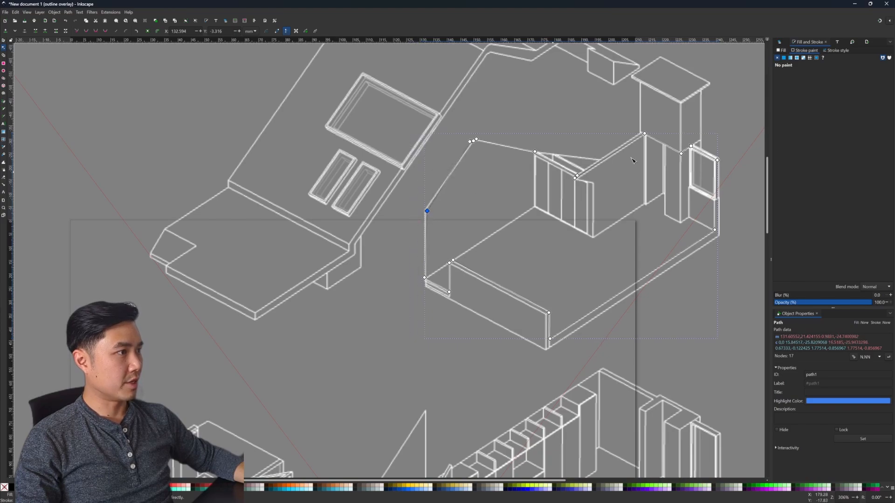
pyautogui.click(587, 103)
# Step: Deselect the path, show the Layers and Objects list, and check the path1 and image1 entries in Layer 1
pyautogui.scroll(-3, 644, 228)
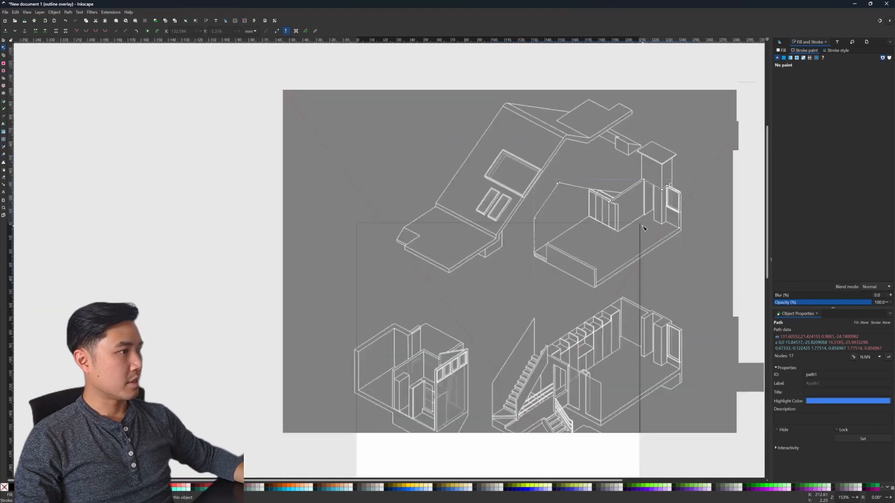
pyautogui.press('Escape')
pyautogui.scroll(-2, 688, 288)
pyautogui.scroll(-3, 688, 288)
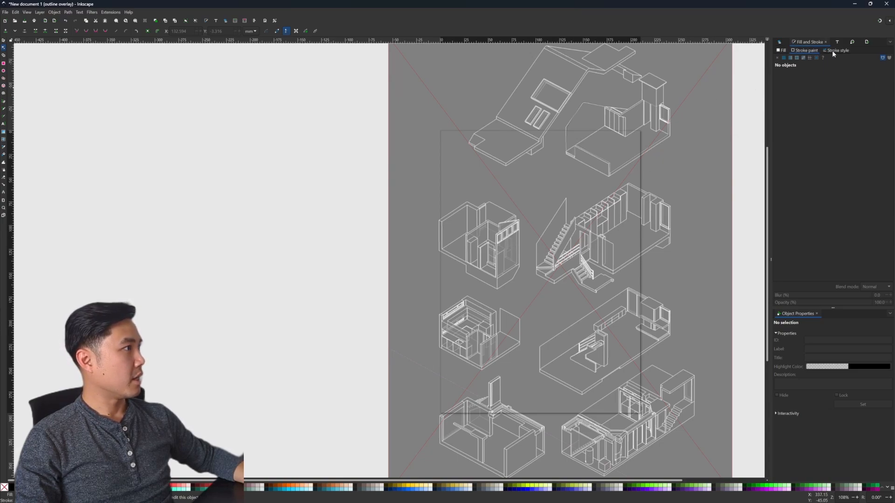
pyautogui.click(779, 43)
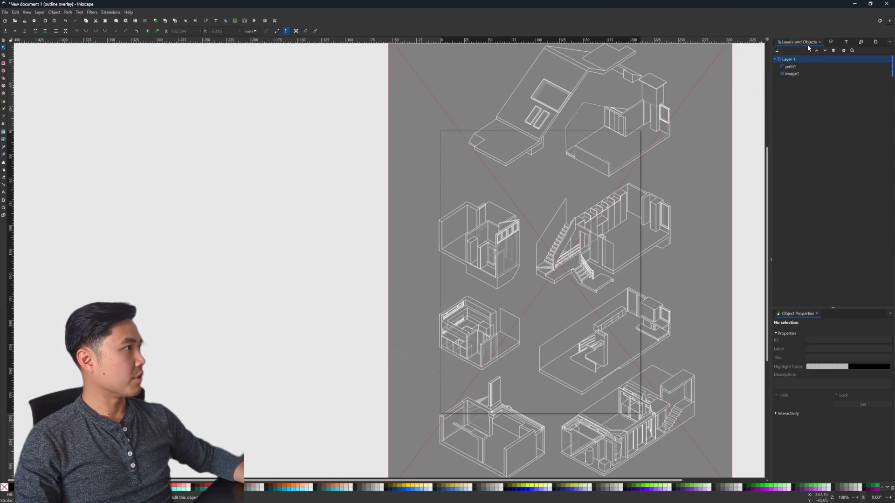
pyautogui.click(807, 66)
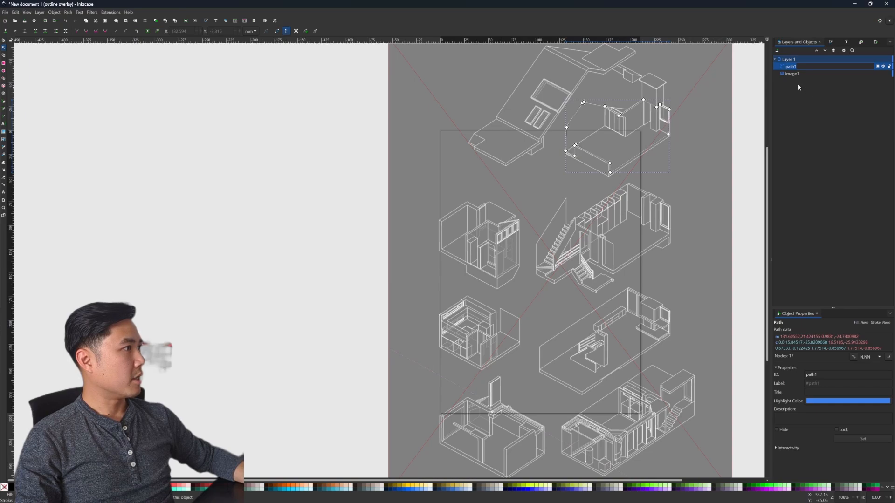
pyautogui.click(789, 75)
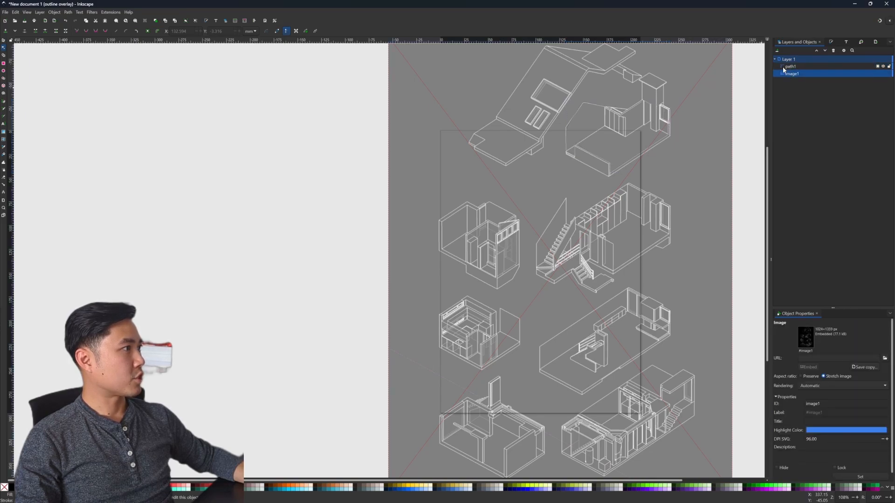
pyautogui.click(787, 67)
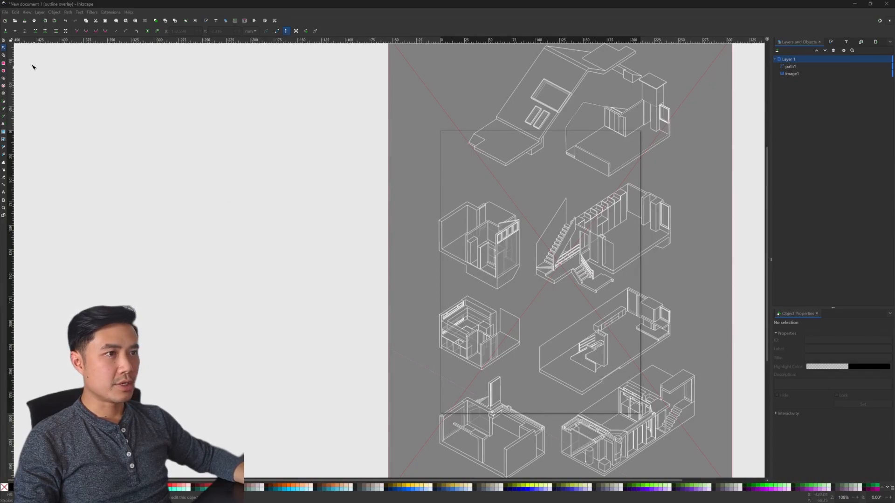
# Step: Open iso_home.svg from the floorplan folder and look over the complete drawing
pyautogui.click(15, 21)
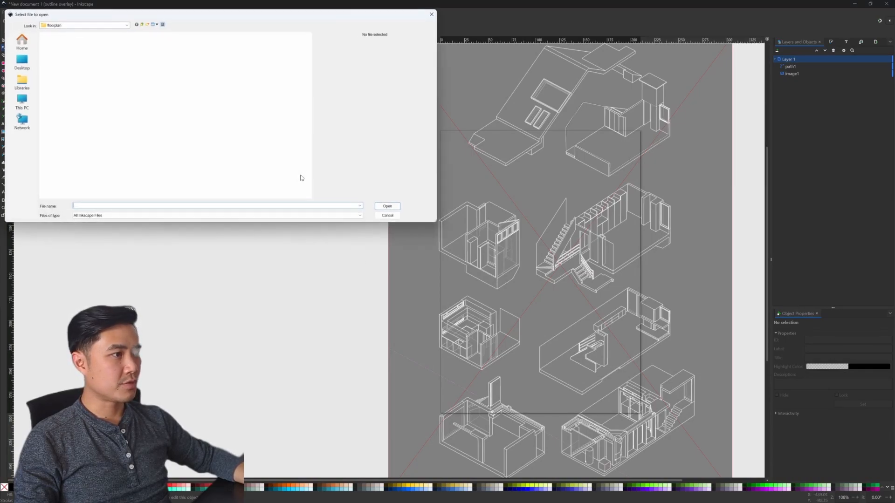
pyautogui.doubleClick(125, 127)
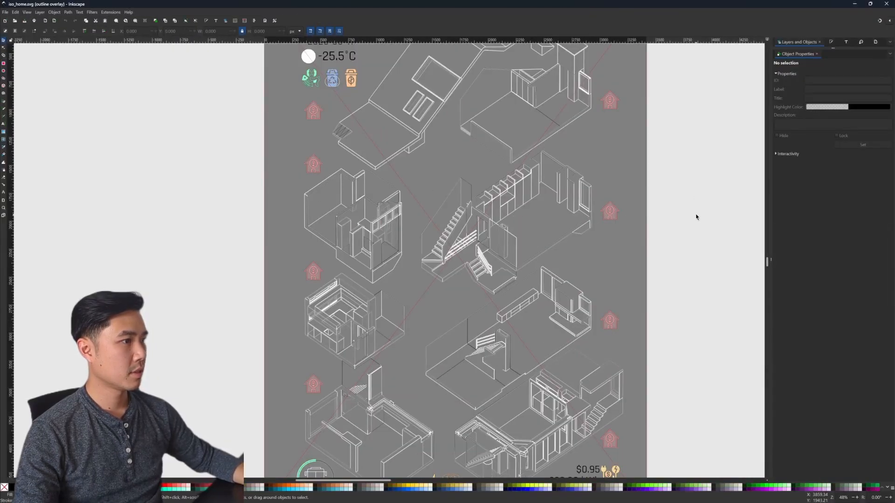
pyautogui.scroll(-1, 678, 223)
pyautogui.scroll(1, 678, 224)
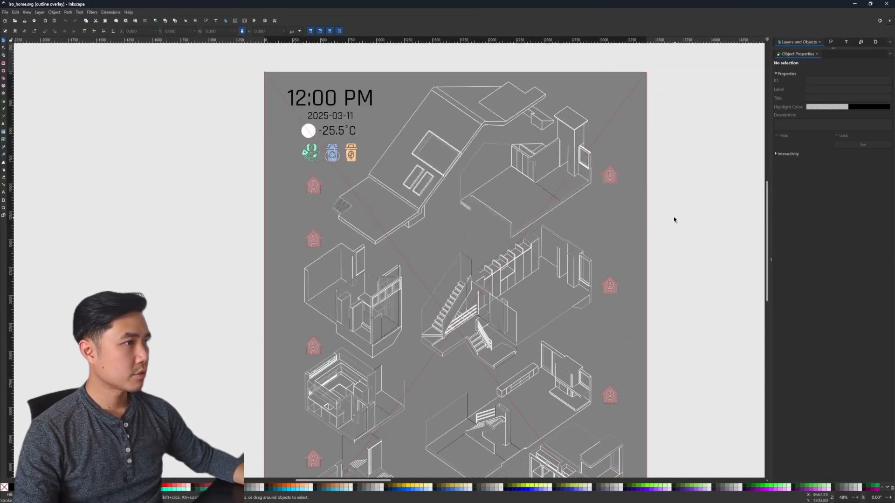
pyautogui.scroll(-10, 440, 247)
pyautogui.scroll(5, 440, 247)
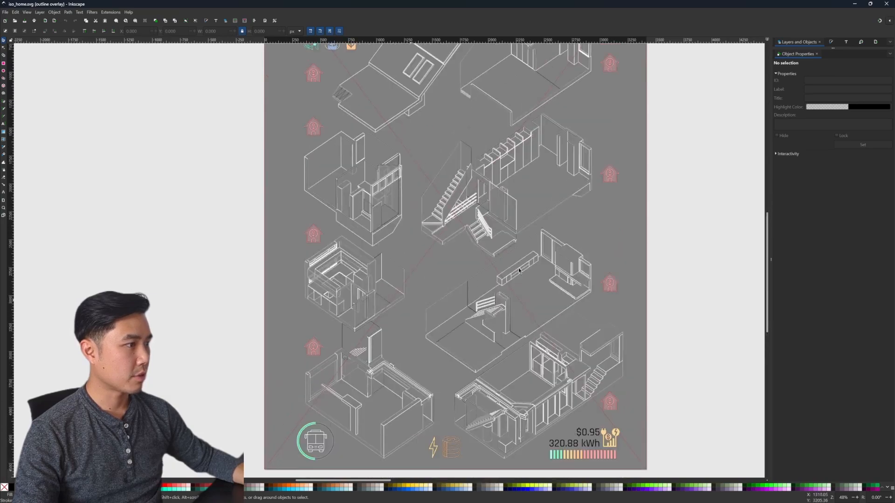
# Step: Enlarge the Layers and Objects list and expand control-layer, navigation-layer and sensor-layer to show their objects
pyautogui.moveTo(832, 49); pyautogui.dragTo(834, 338)
pyautogui.moveTo(770, 259); pyautogui.dragTo(737, 259)
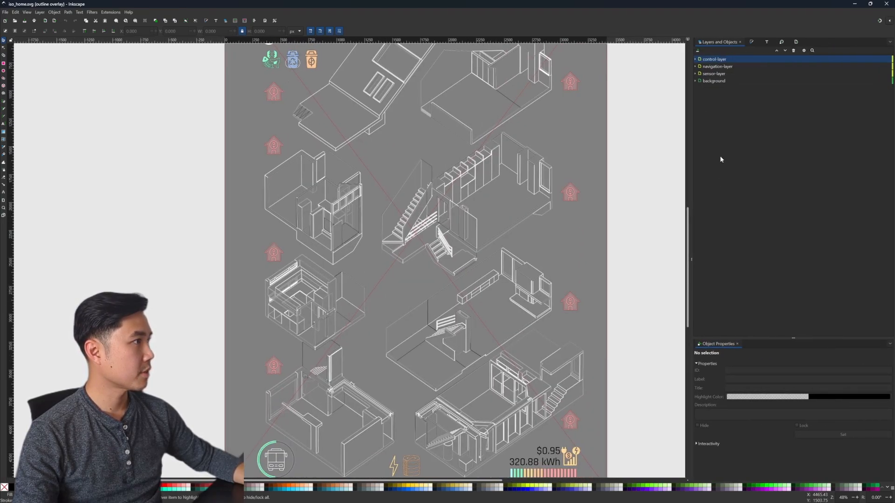
pyautogui.click(696, 60)
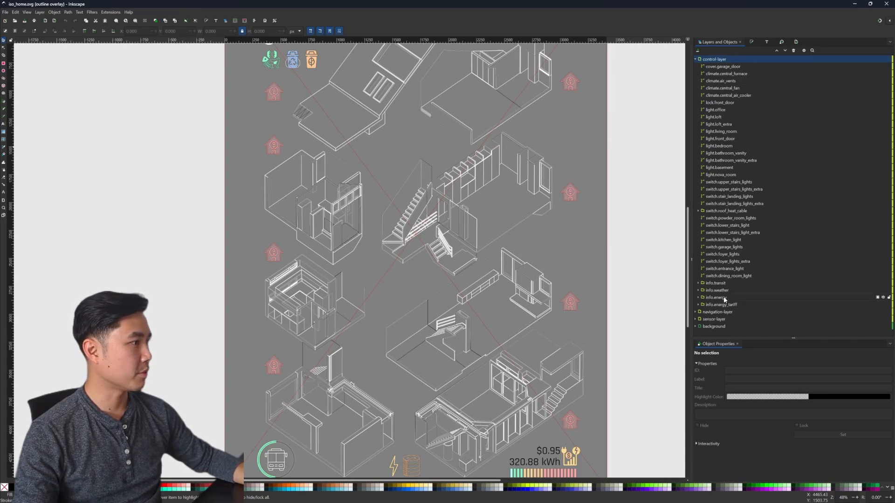
pyautogui.click(695, 312)
pyautogui.scroll(-4, 767, 250)
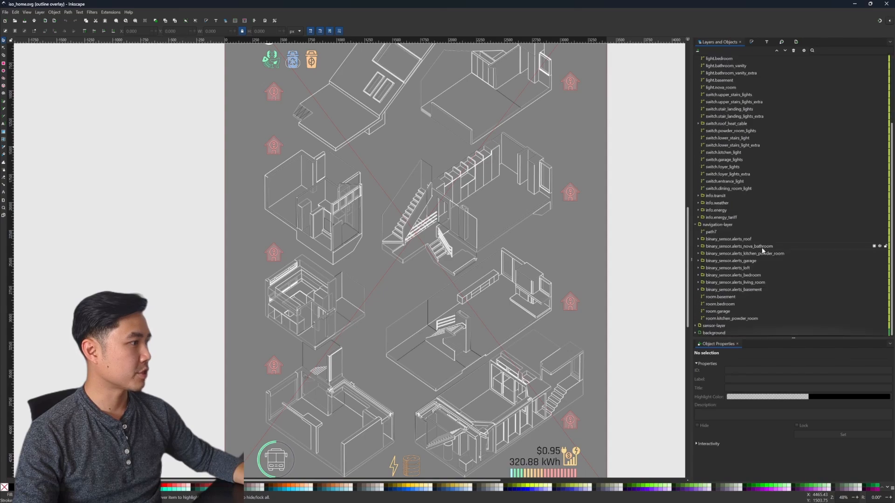
pyautogui.click(695, 325)
pyautogui.scroll(-7, 745, 233)
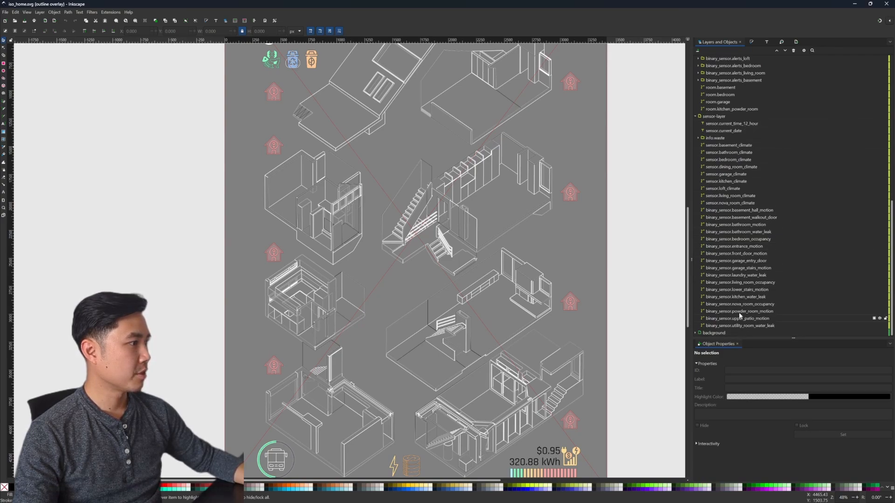
# Step: Inspect the sensor.garage_climate, binary_sensor.basement_walkout_door and sensor.basement_climate paths in turn, displaying the basement climate path's nodes
pyautogui.click(728, 176)
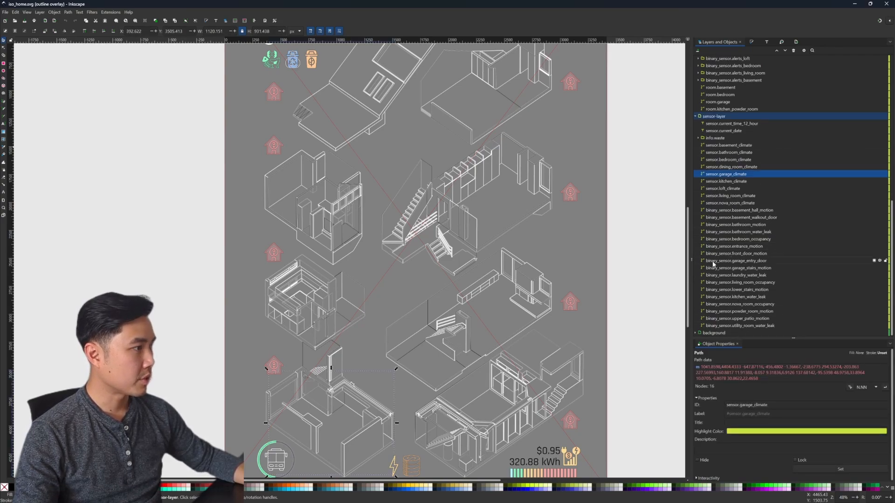
pyautogui.click(727, 219)
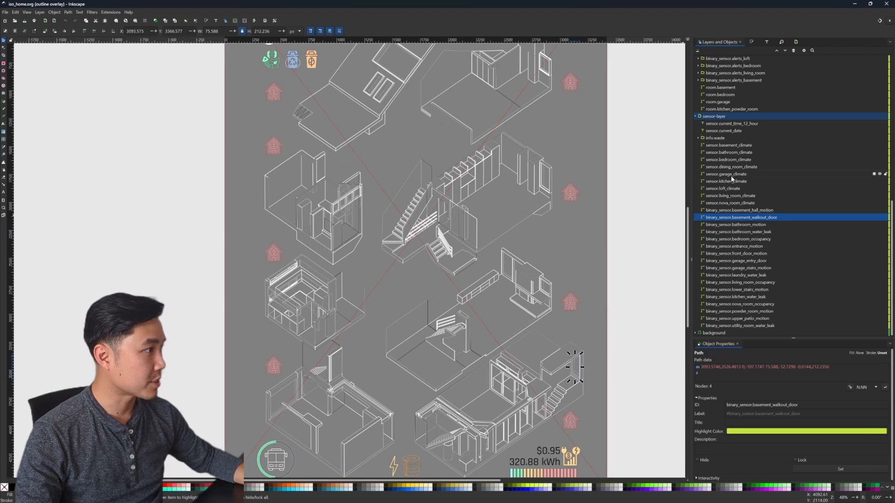
pyautogui.click(730, 145)
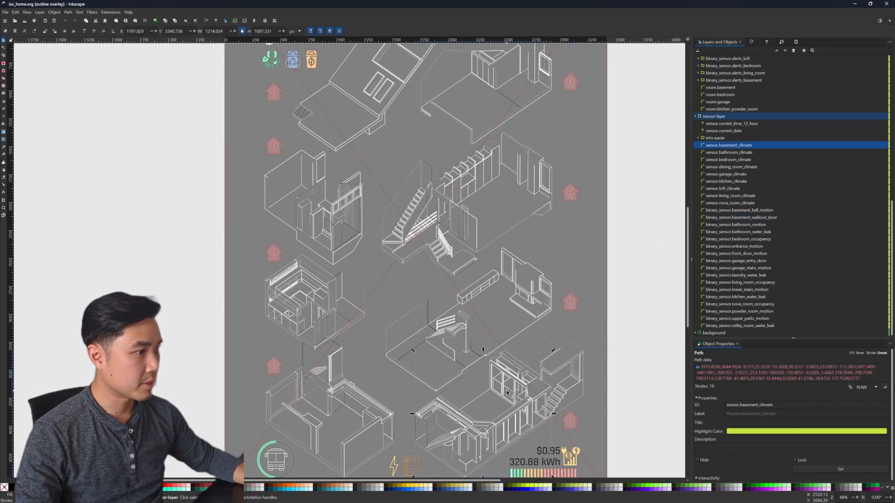
pyautogui.scroll(-4, 578, 326)
pyautogui.press('n')
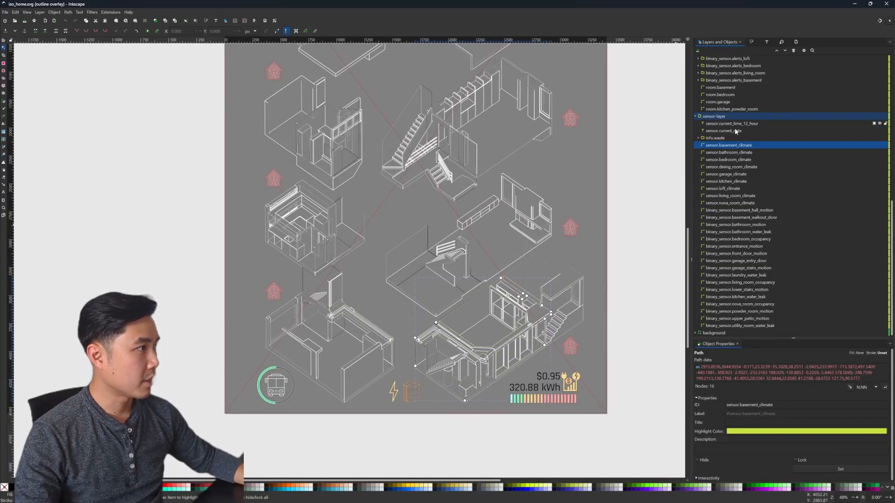
# Step: Select the light.basement path in control-layer to inspect its outline and ID
pyautogui.scroll(10, 763, 180)
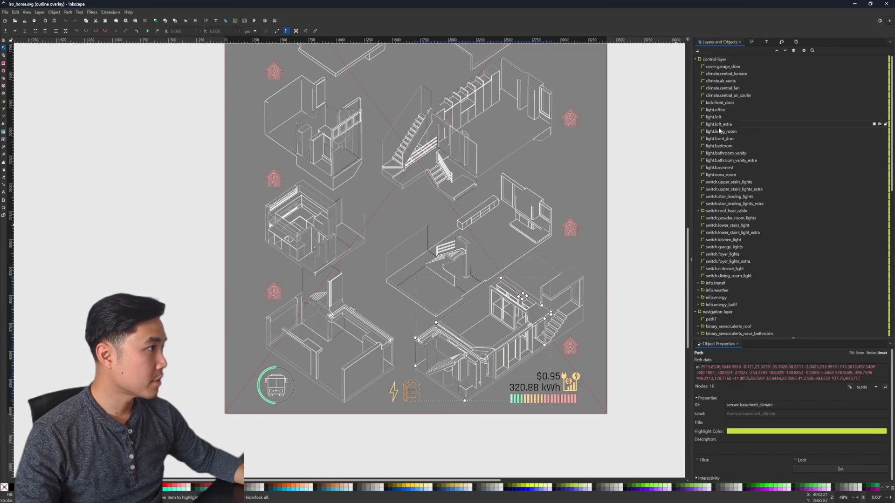
pyautogui.click(718, 167)
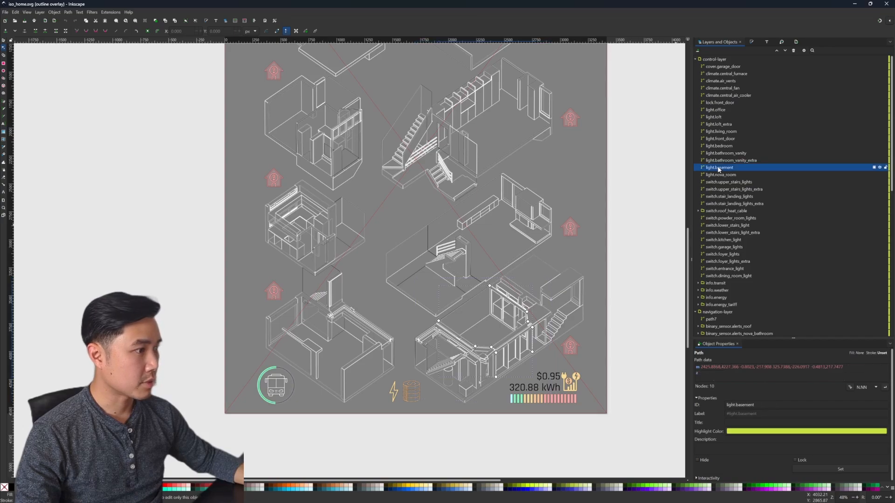
pyautogui.scroll(3, 118, 281)
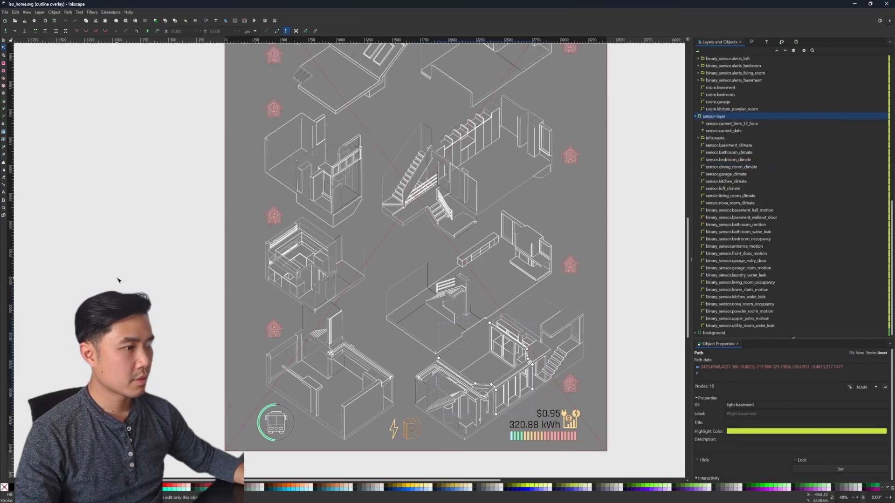
# Step: Look over the finished floorplan from the clock and weather display down to the transit and energy elements
pyautogui.scroll(5, 164, 112)
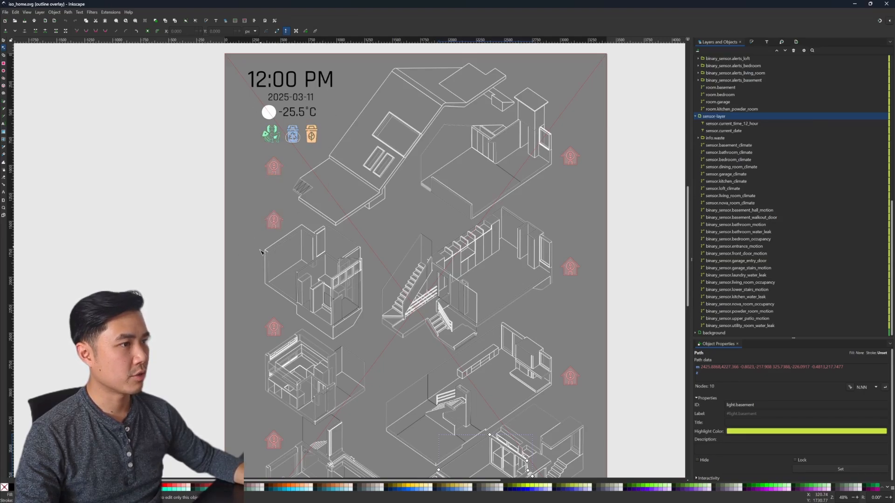
pyautogui.scroll(-9, 253, 381)
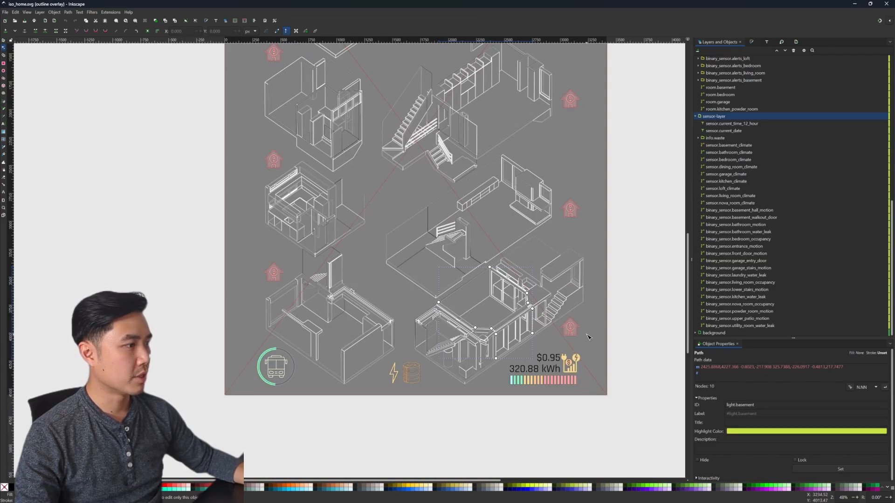
pyautogui.scroll(3, 589, 336)
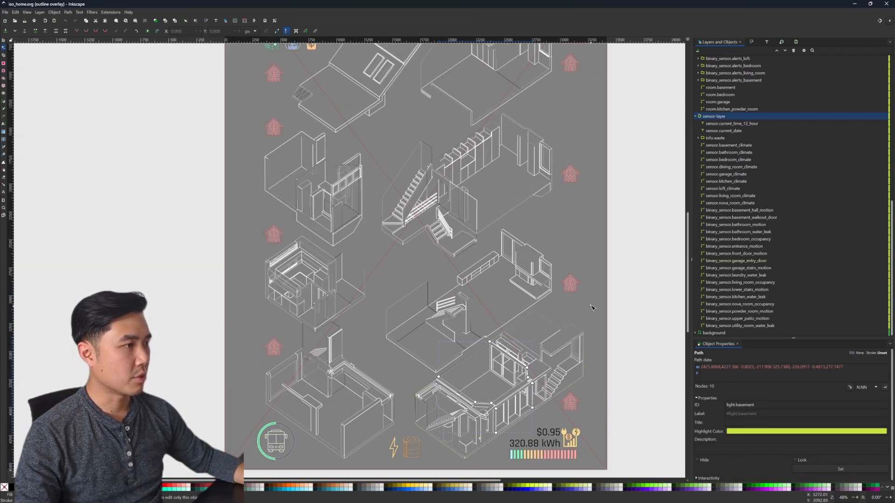
pyautogui.scroll(6, 593, 303)
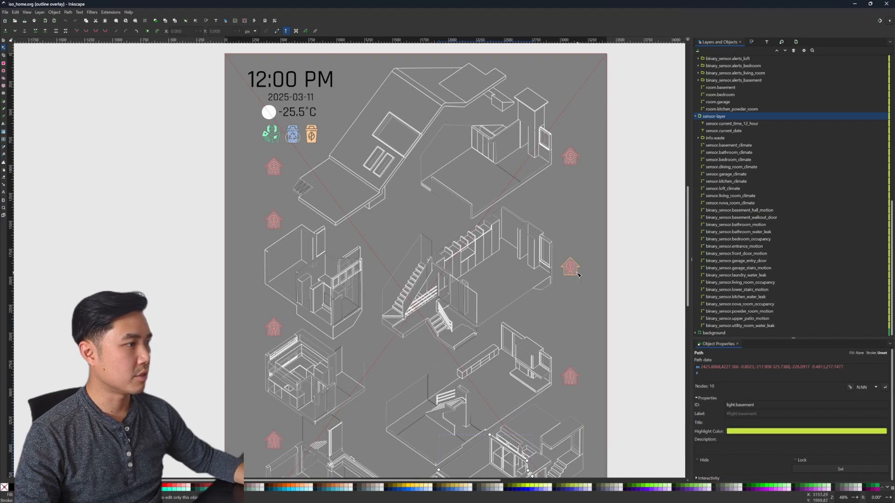
pyautogui.scroll(-4, 576, 321)
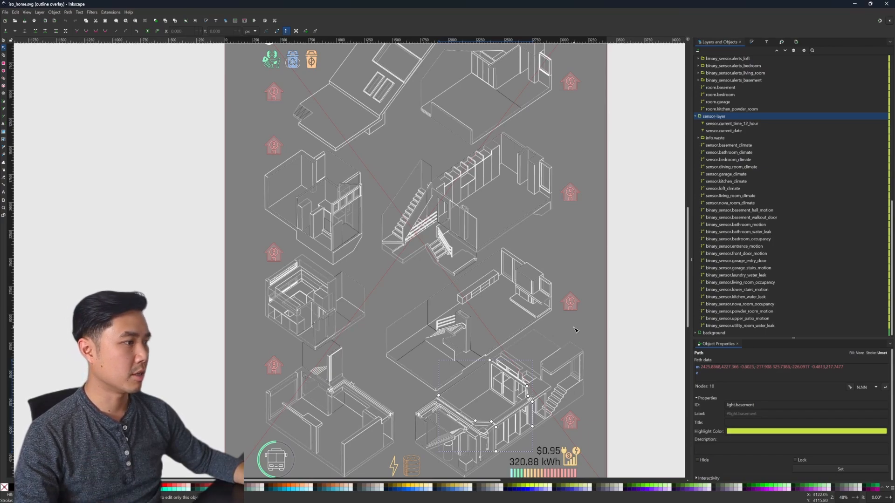
pyautogui.scroll(-1, 575, 330)
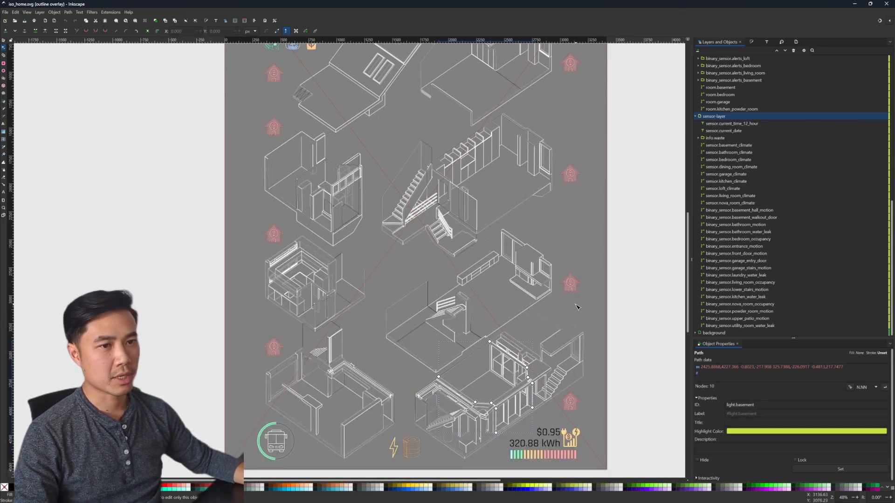